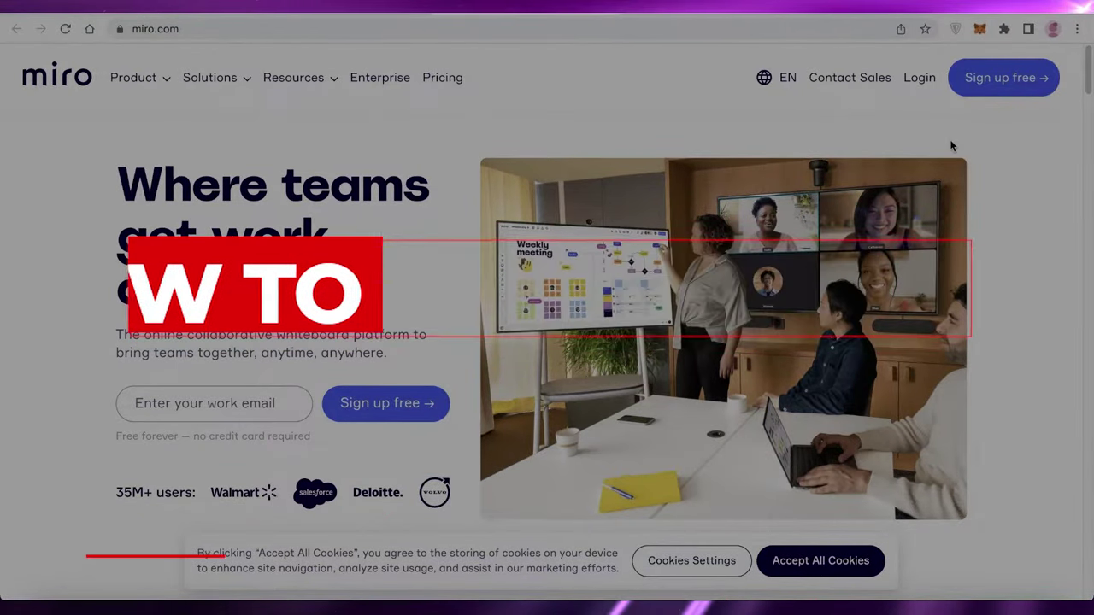
Look through the Miro home page and its Product and Solutions overviews
scroll(930, 145, "down", 2)
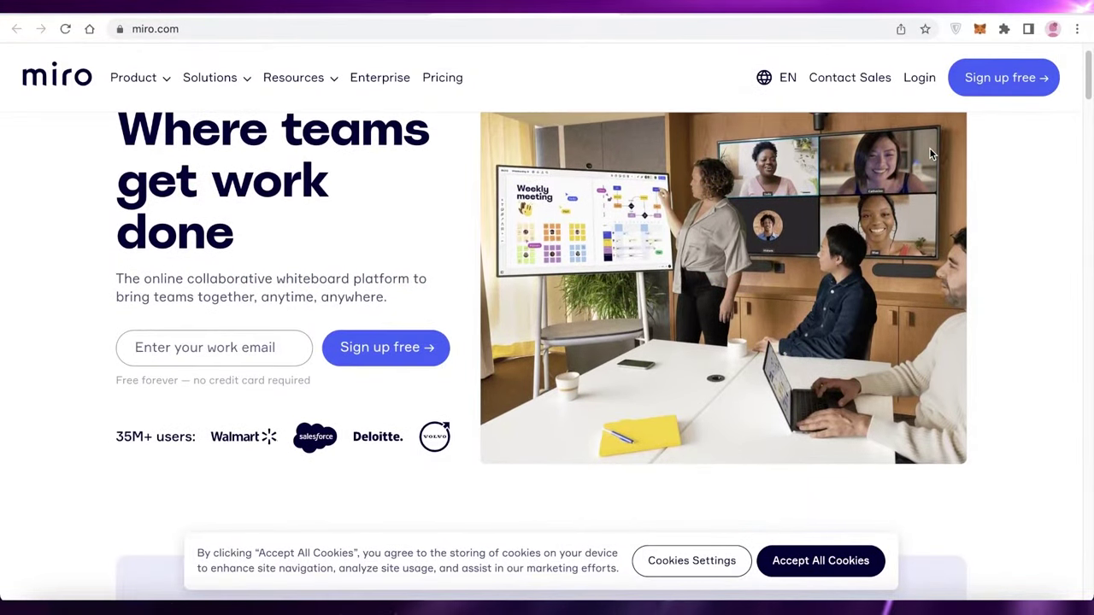
scroll(930, 152, "down", 5)
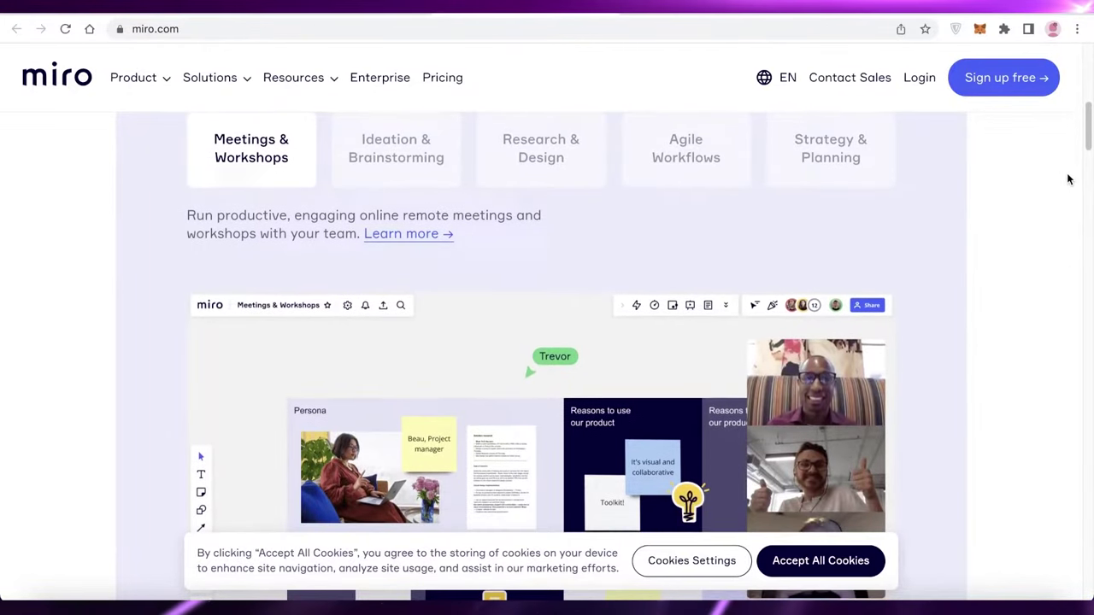
scroll(1068, 178, "down", 4)
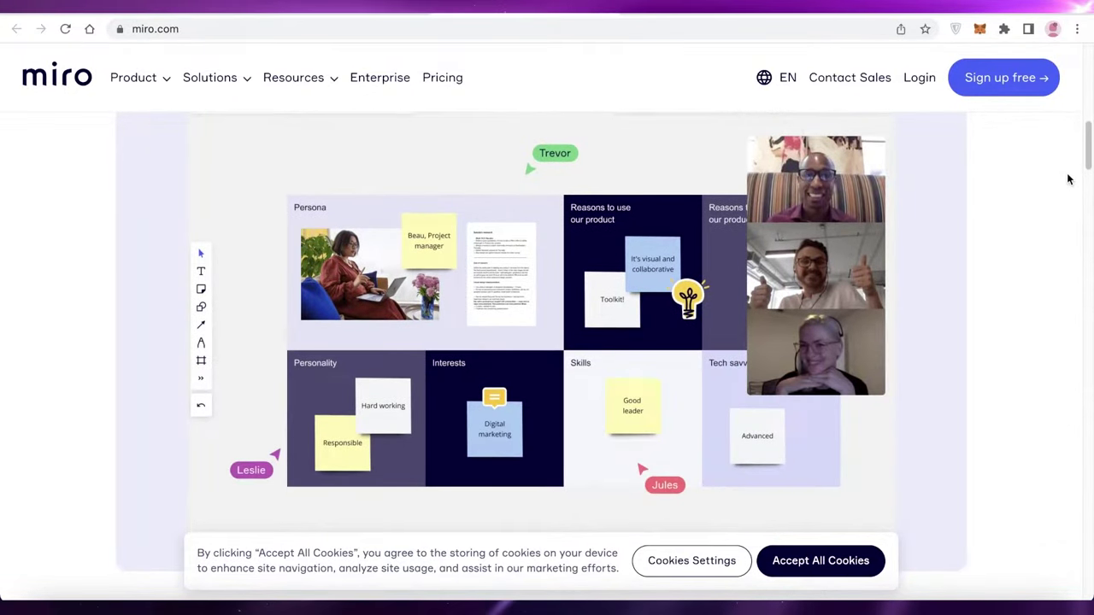
scroll(1008, 173, "down", 10)
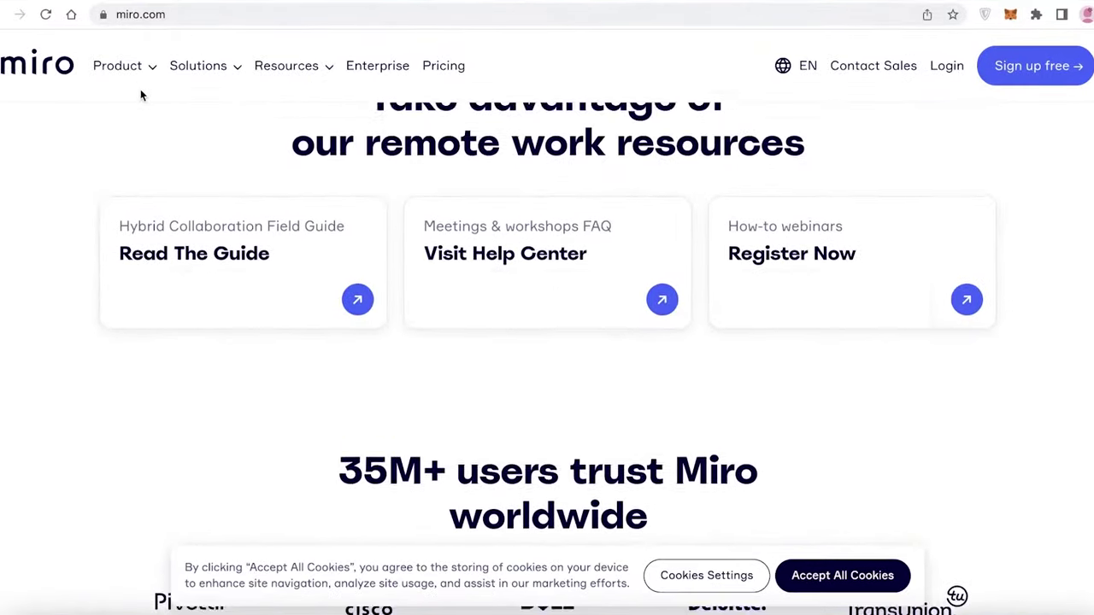
scroll(251, 167, "up", 15)
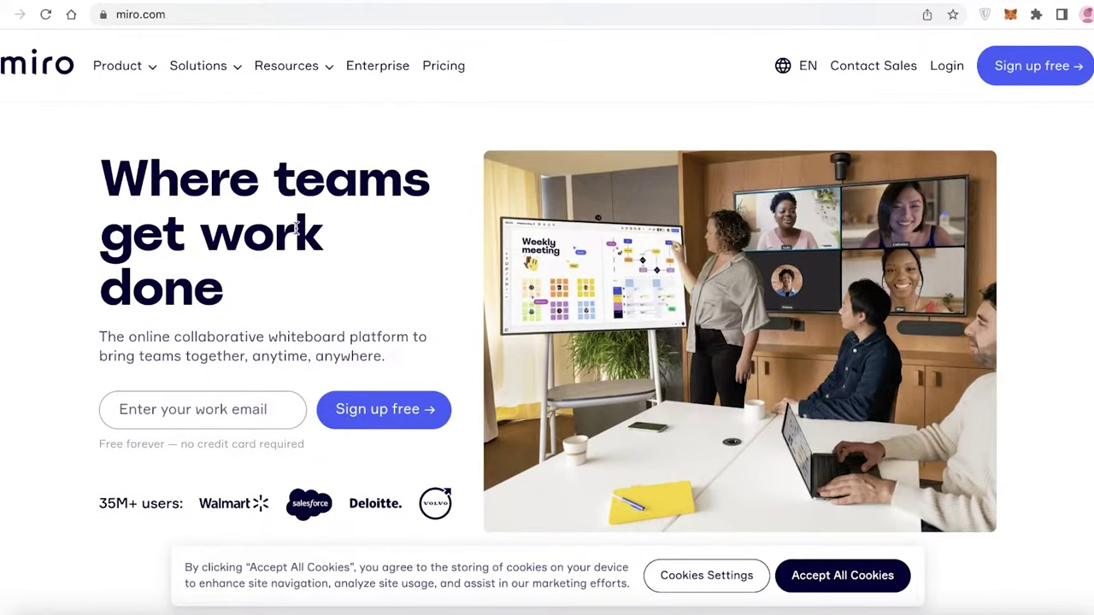
scroll(301, 242, "down", 3)
scroll(302, 236, "up", 3)
left_click(116, 71)
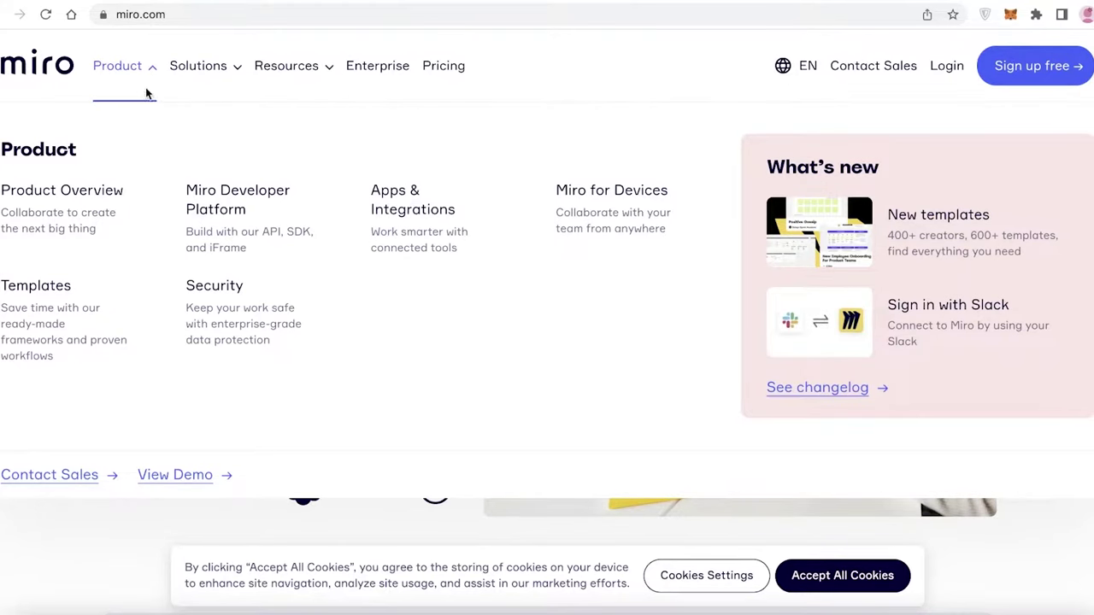
left_click(224, 68)
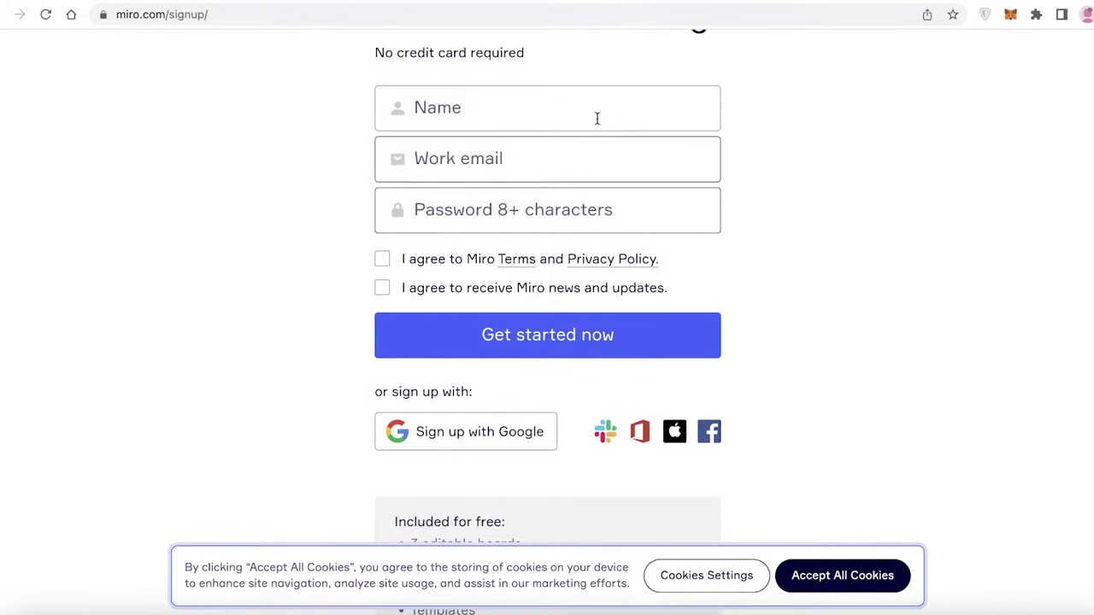
Sign up with a Google account, agreeing to Miro's Terms of Service and Privacy Policy without opting in to news and product updates
scroll(565, 153, "up", 2)
scroll(653, 276, "down", 3)
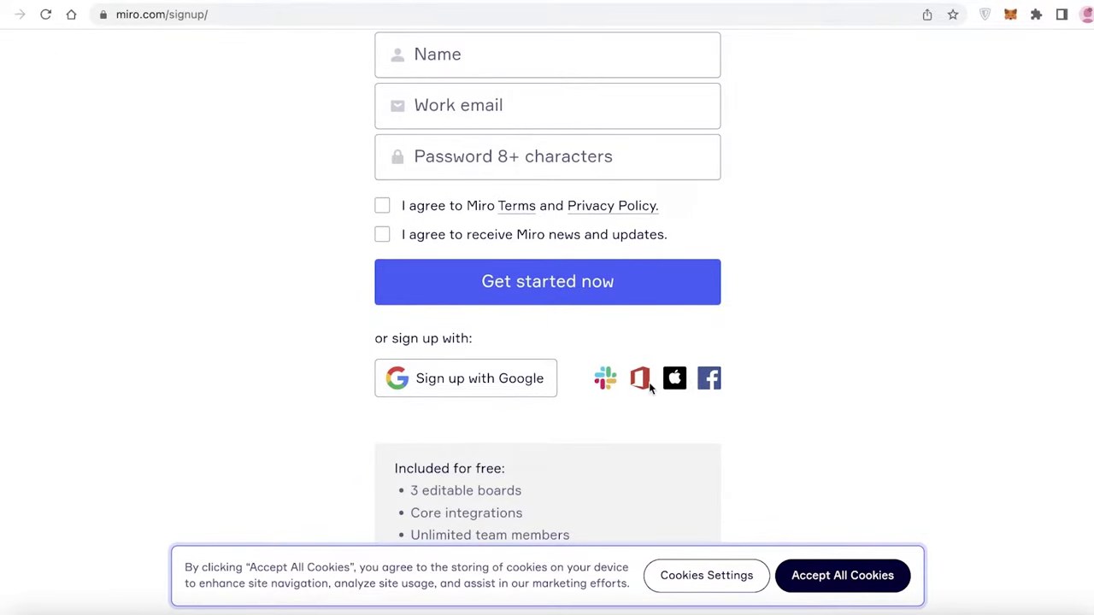
left_click(510, 381)
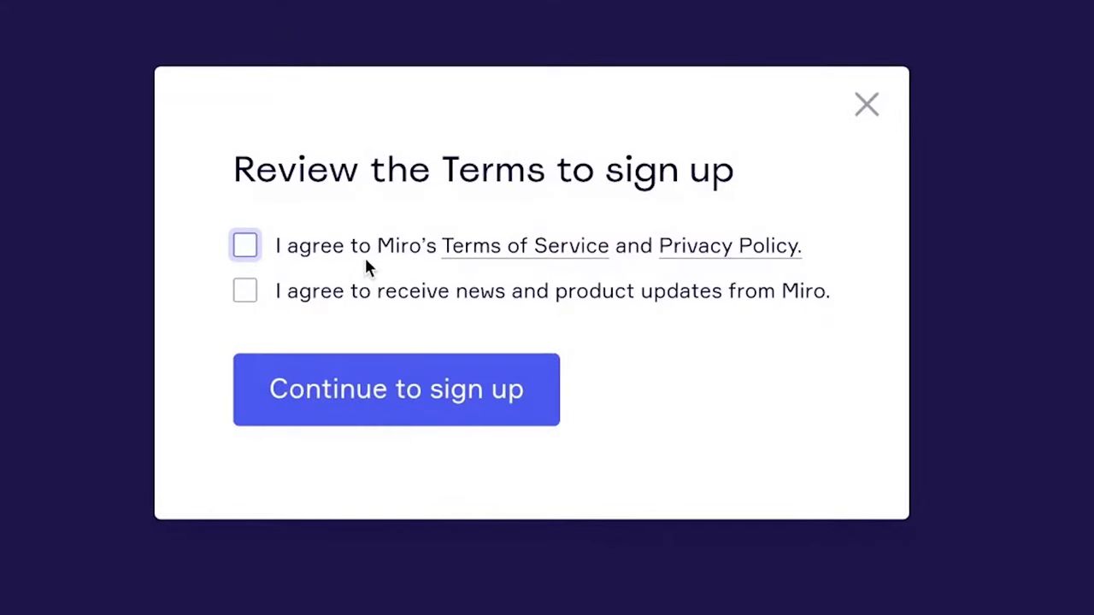
left_click(365, 258)
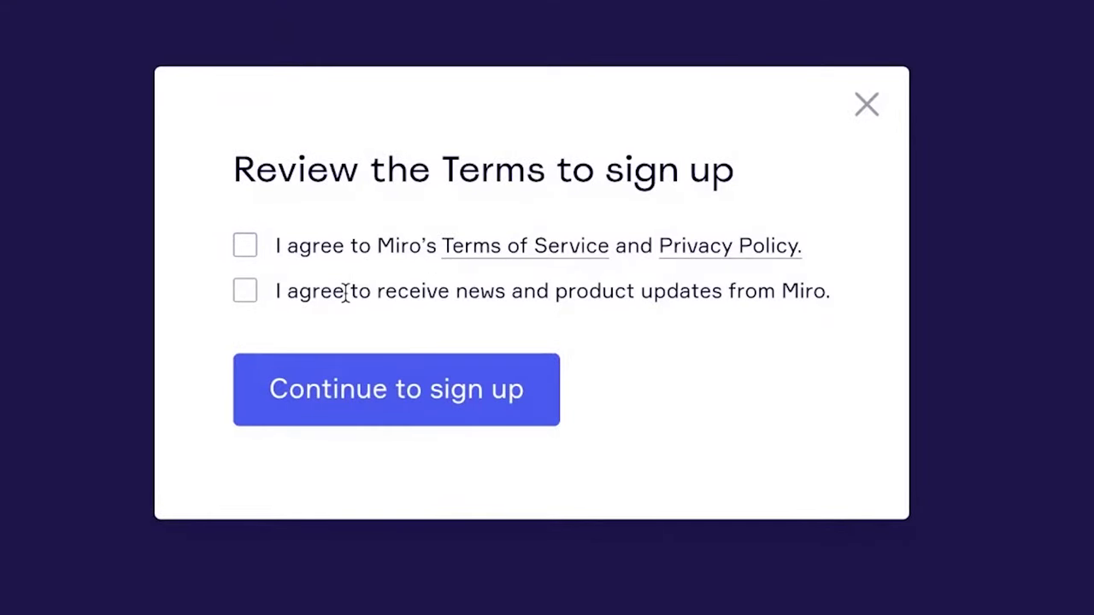
left_click(246, 246)
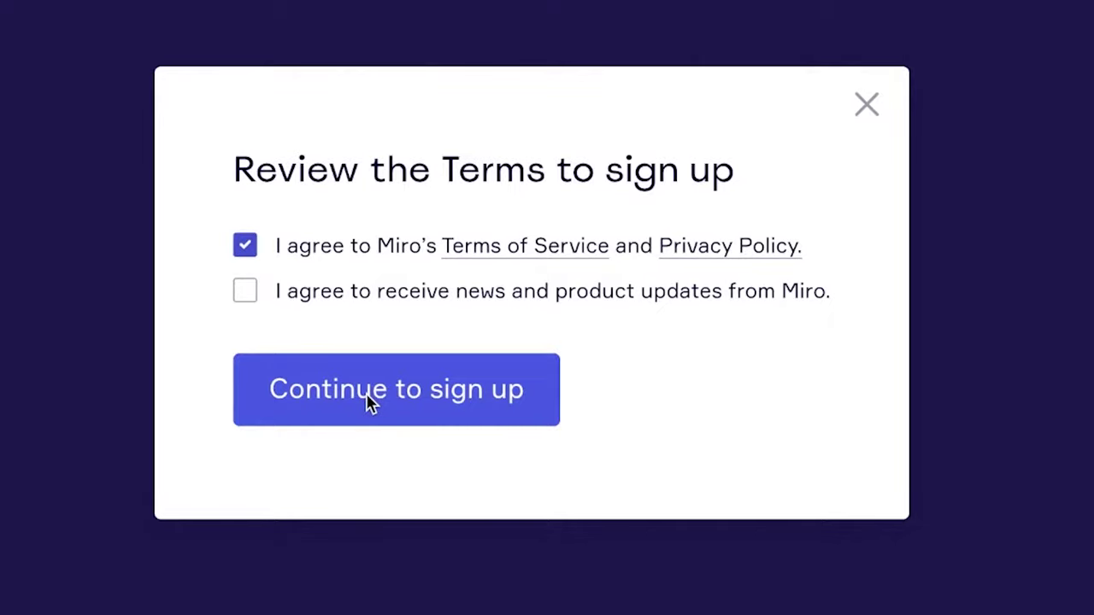
left_click(367, 396)
left_click(422, 291)
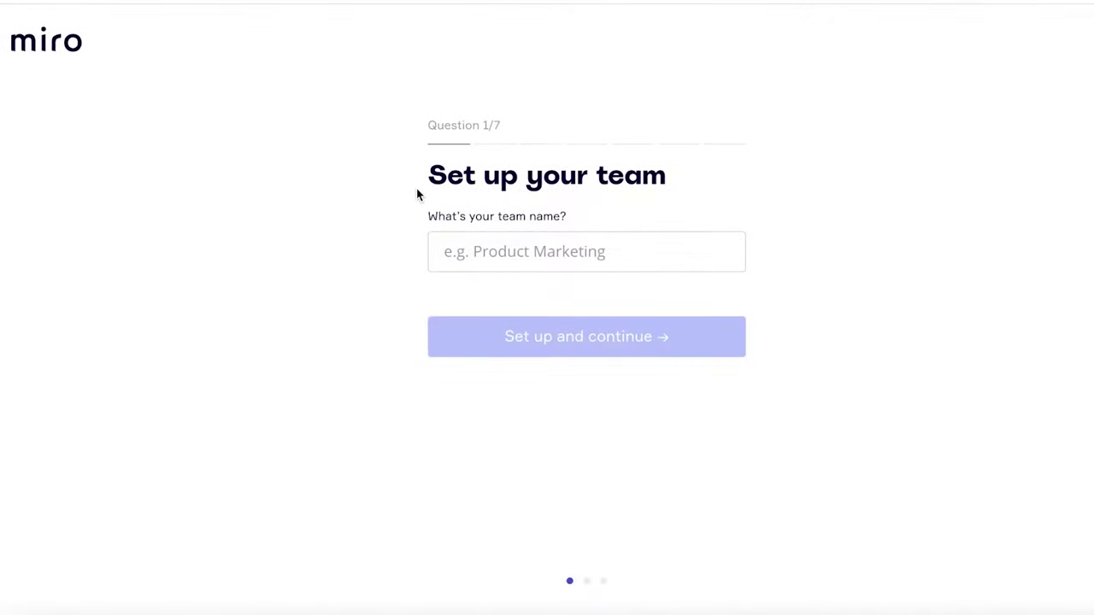
Name the team Design, choose Personal as the intended use and set the role to Student
left_click(460, 253)
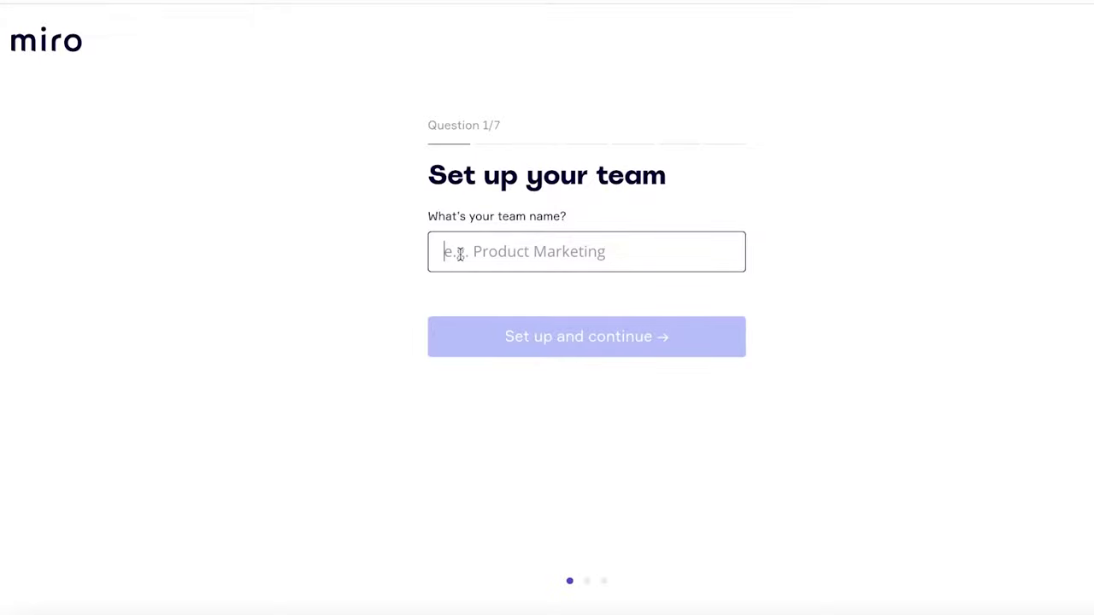
type("Design")
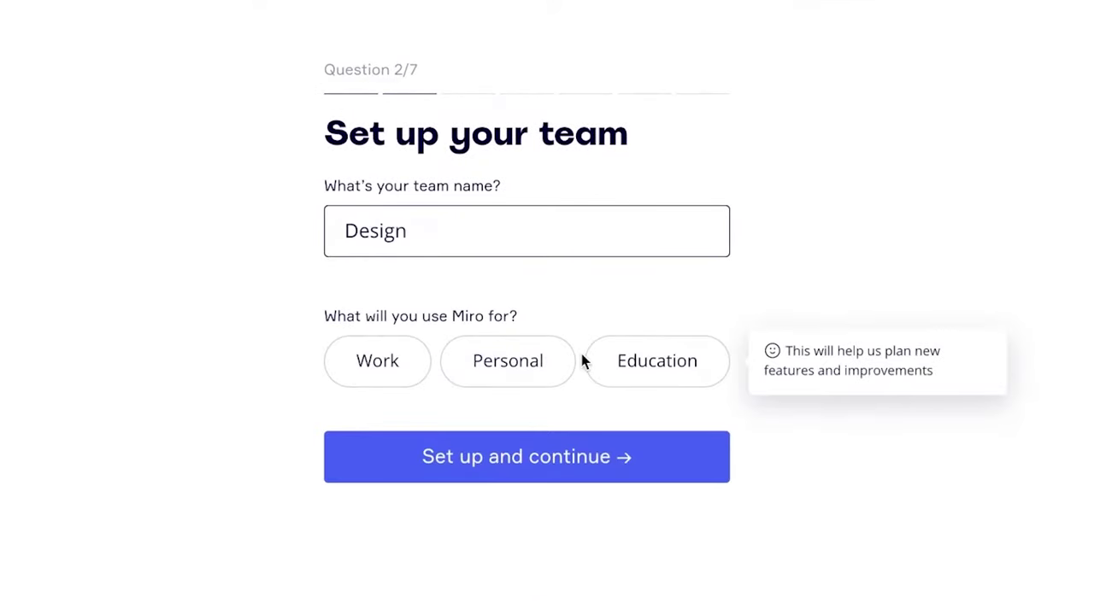
left_click(590, 331)
left_click(516, 487)
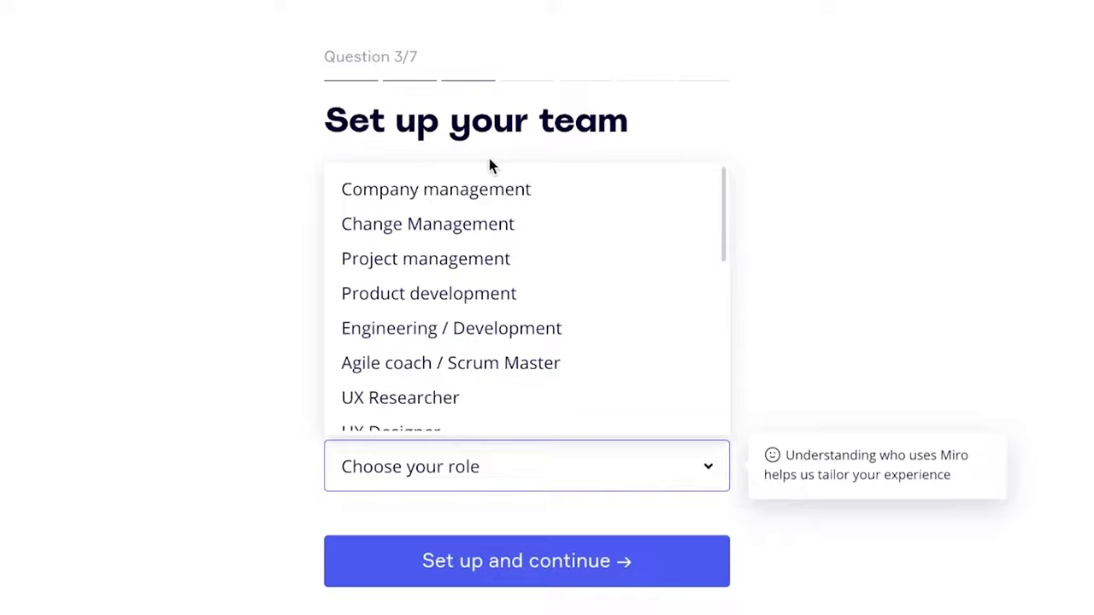
scroll(500, 282, "down", 5)
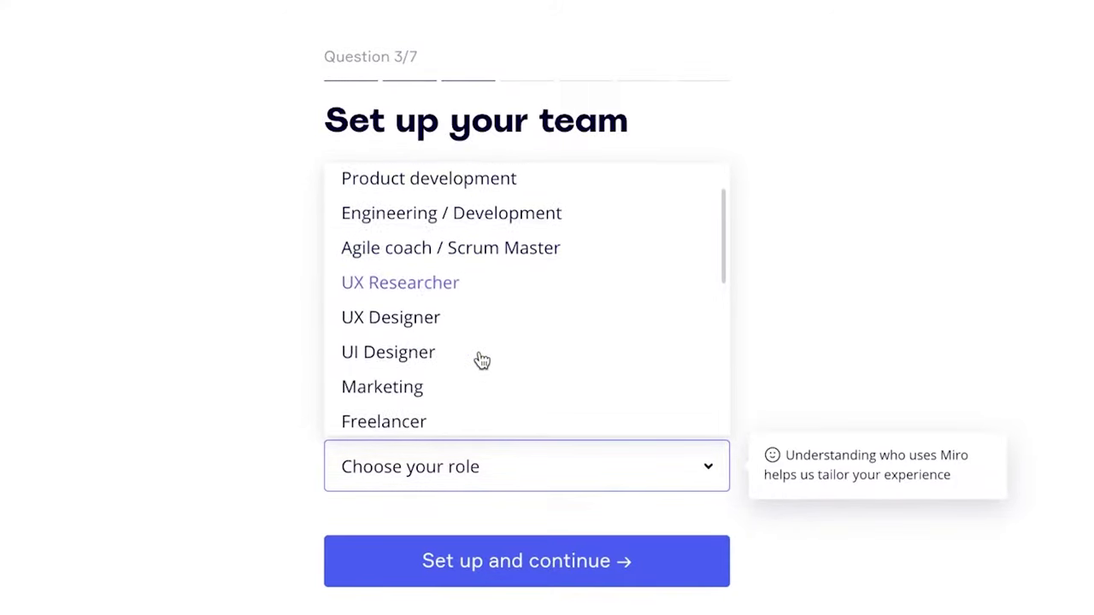
scroll(410, 359, "down", 3)
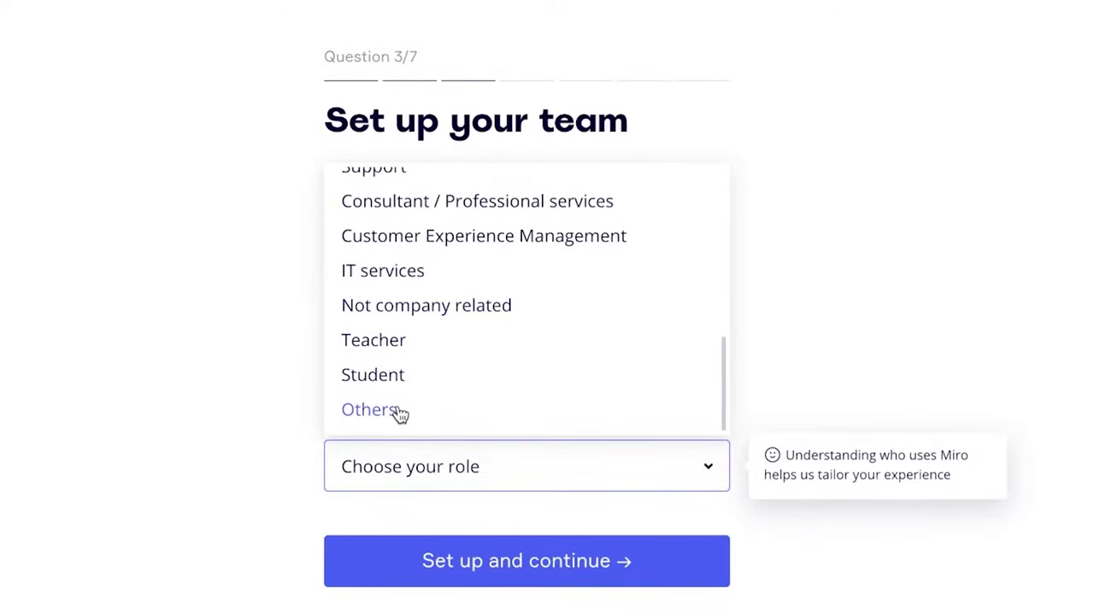
left_click(397, 373)
Choose Business Owner as the best description and set the company size to 2-50
left_click(539, 497)
left_click(537, 492)
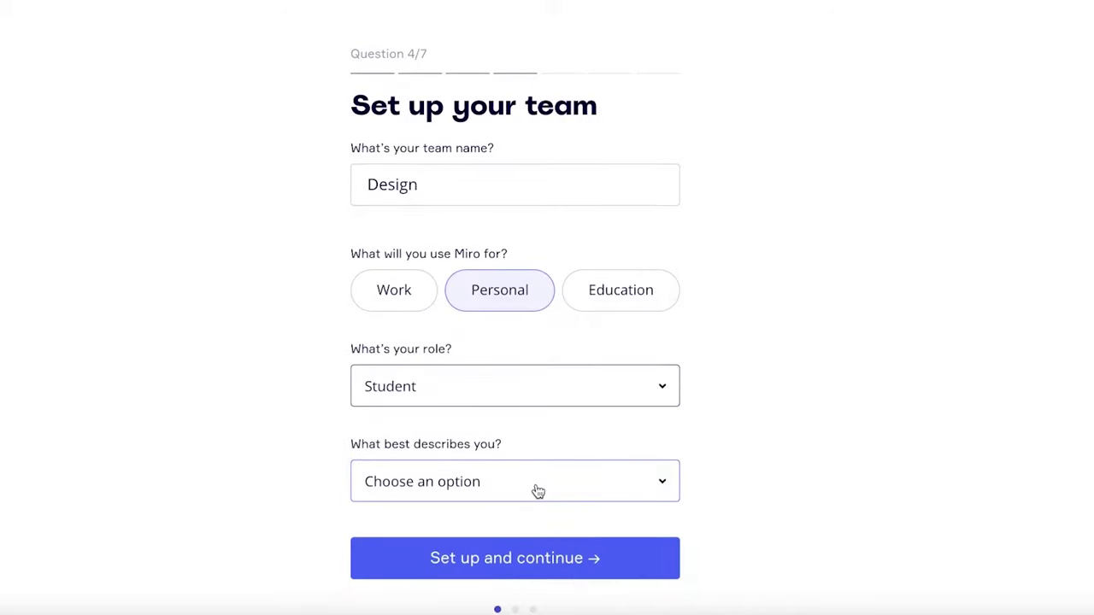
left_click(537, 491)
left_click(398, 322)
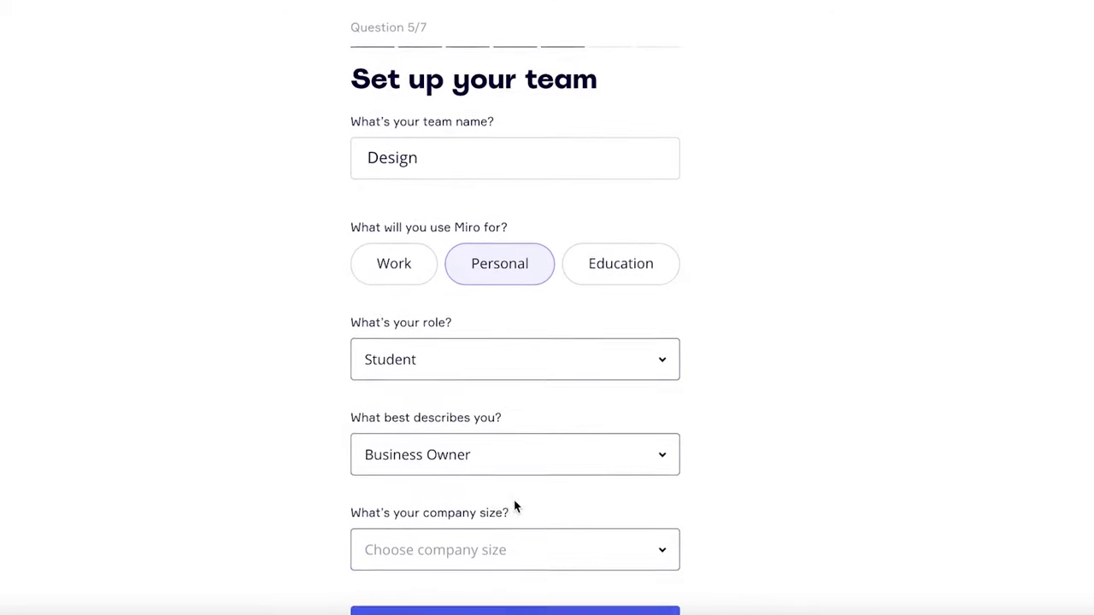
left_click(484, 442)
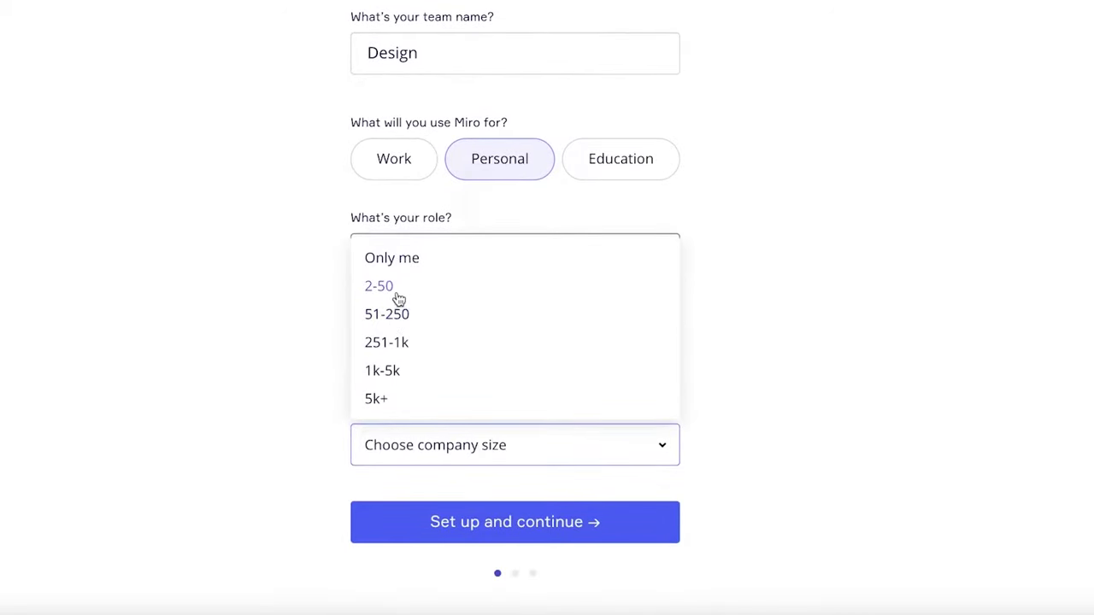
left_click(398, 297)
Answer "I've used some before." for visual tools and TV for how Miro was heard about, and submit the team setup
left_click(442, 435)
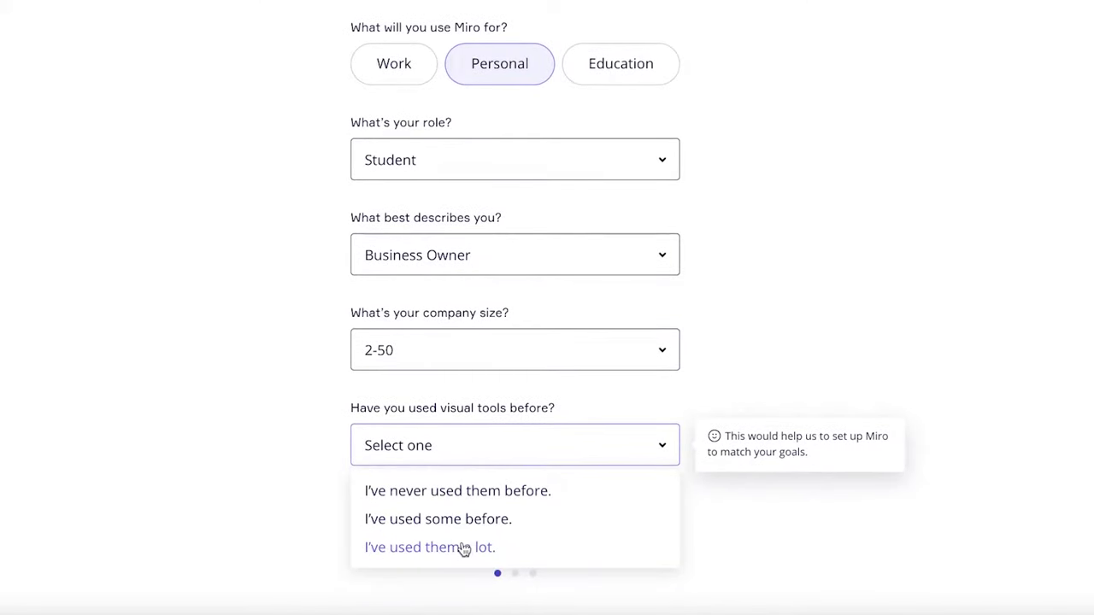
left_click(453, 547)
left_click(459, 464)
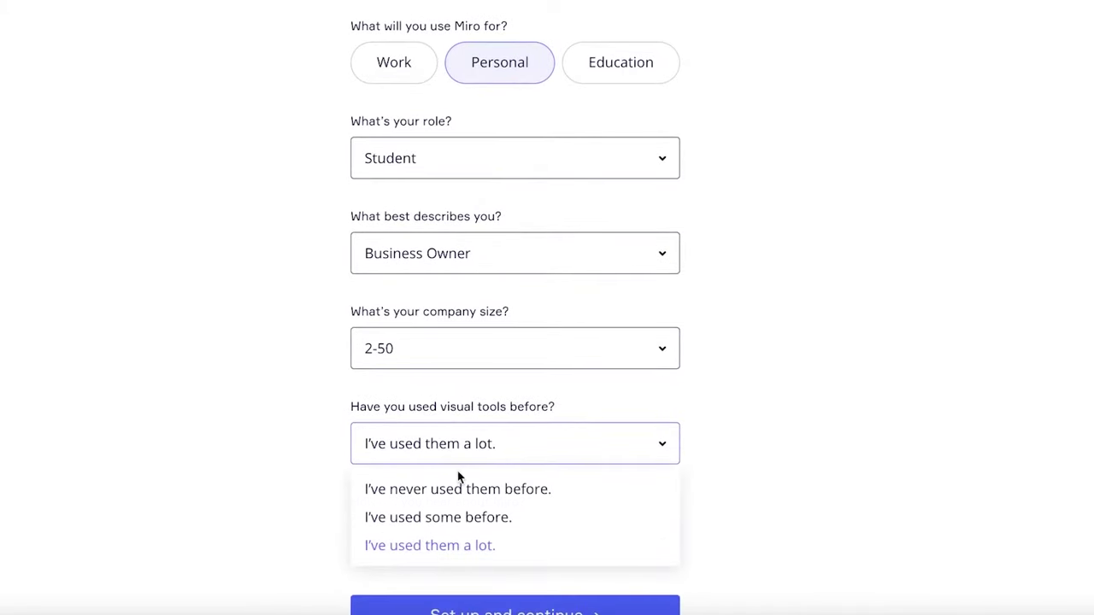
left_click(441, 515)
left_click(384, 323)
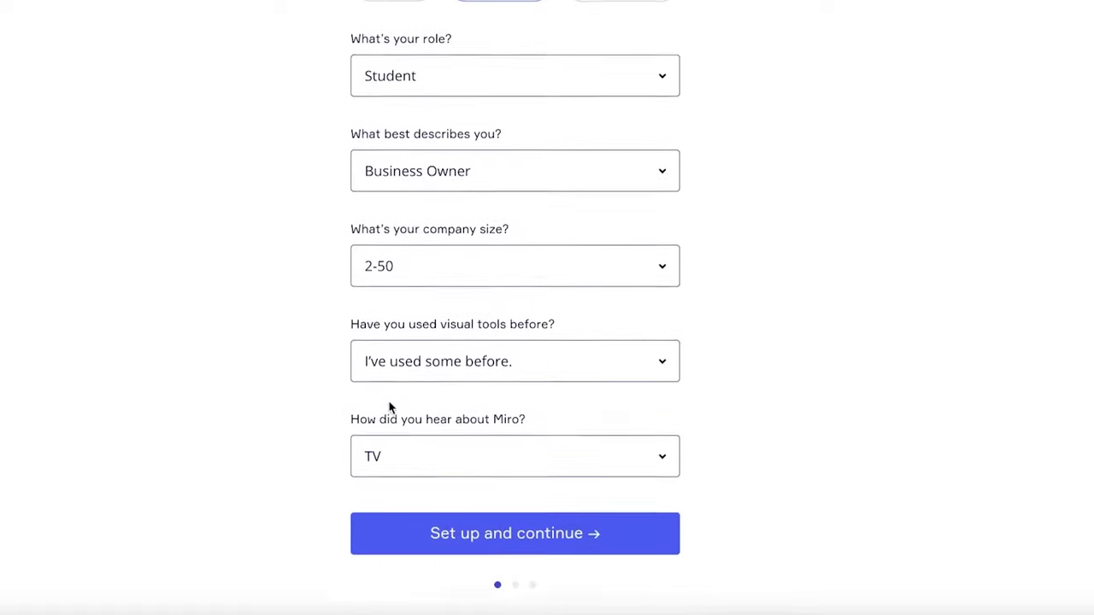
left_click(434, 526)
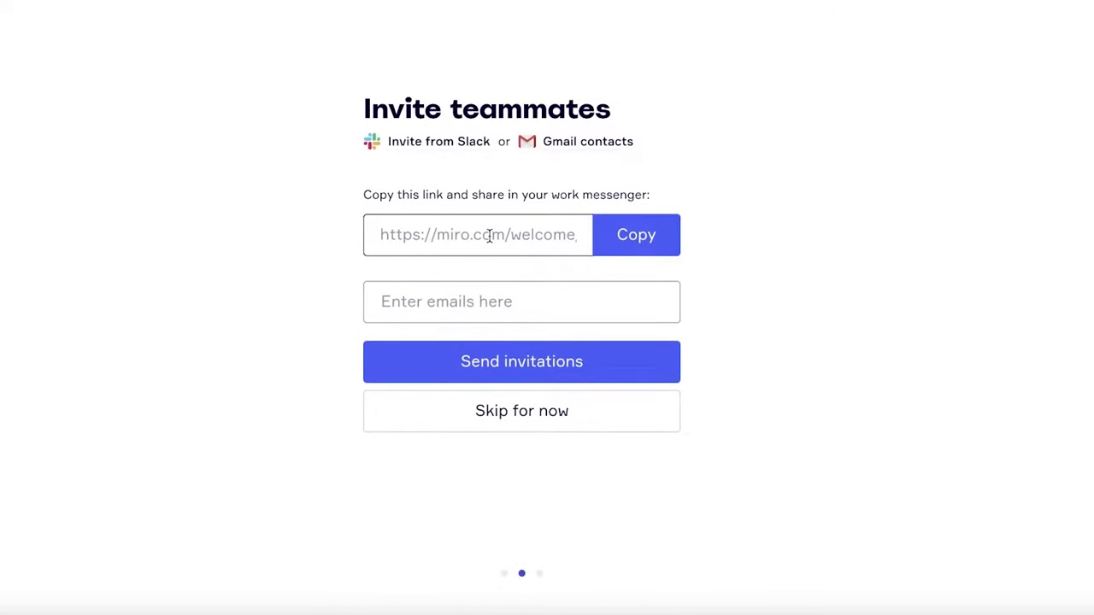
Copy the teammate invitation link and skip sending invitations for now
left_click(627, 241)
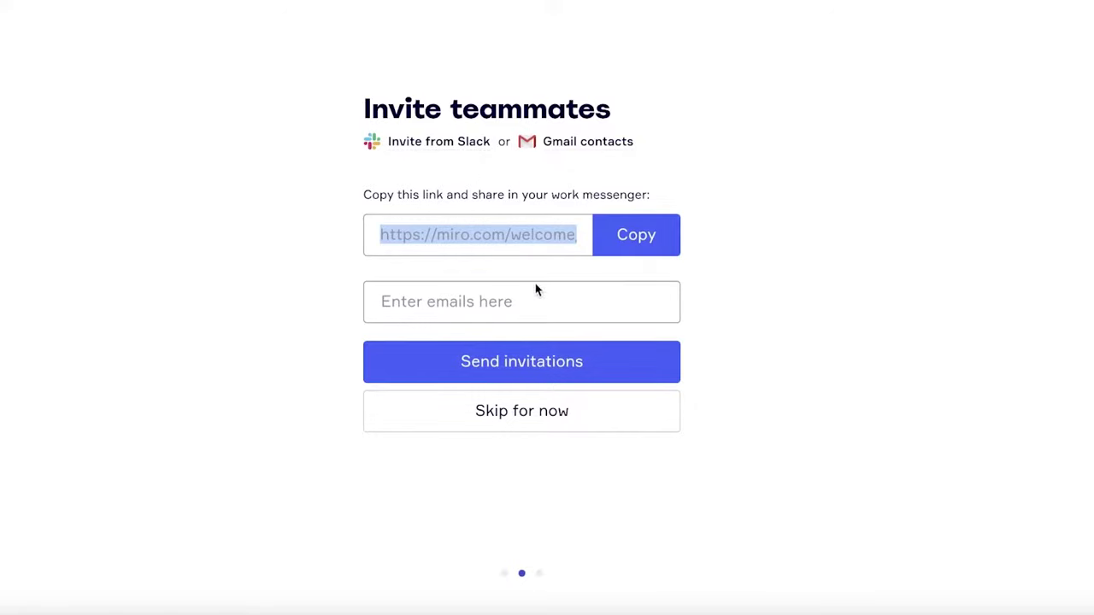
left_click(541, 428)
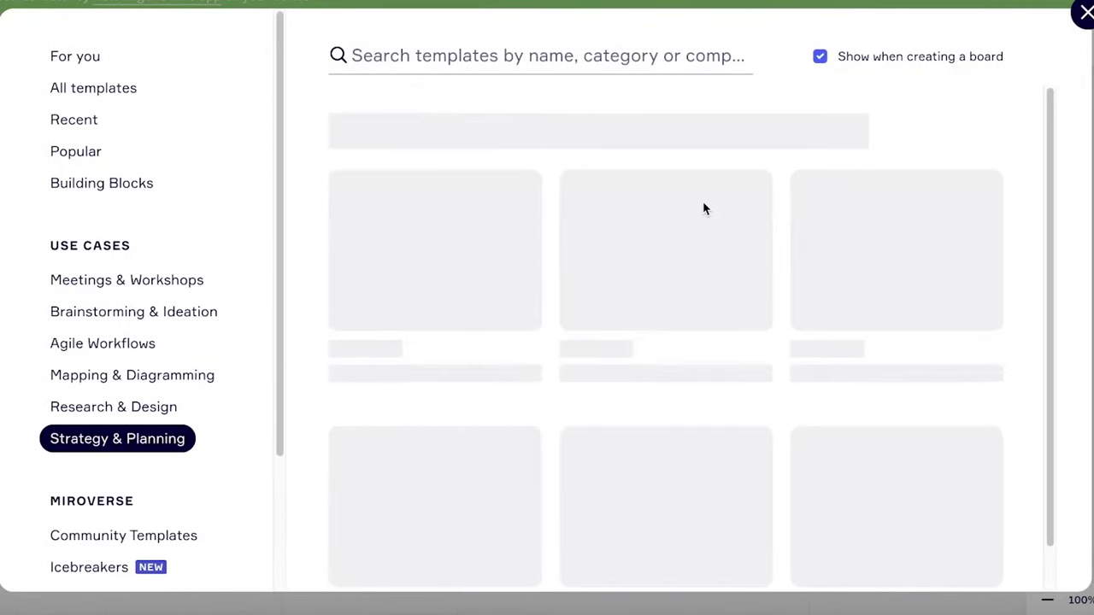
Browse the Strategy & Planning templates and the full list of all templates
scroll(182, 293, "down", 2)
scroll(182, 257, "up", 2)
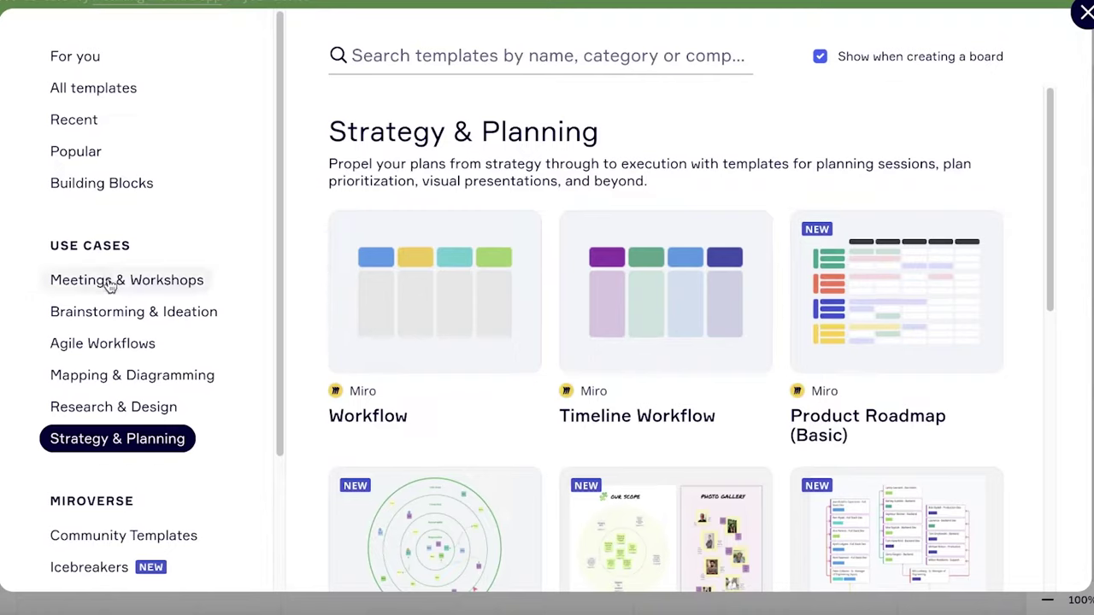
left_click(57, 88)
mouse_move(487, 244)
scroll(977, 308, "down", 8)
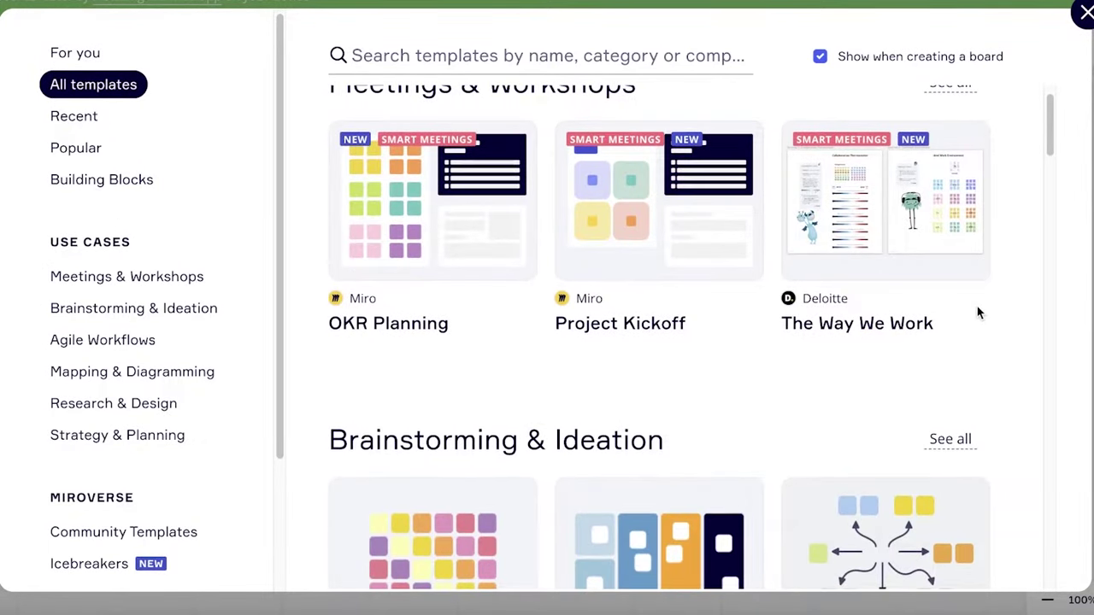
scroll(962, 312, "down", 4)
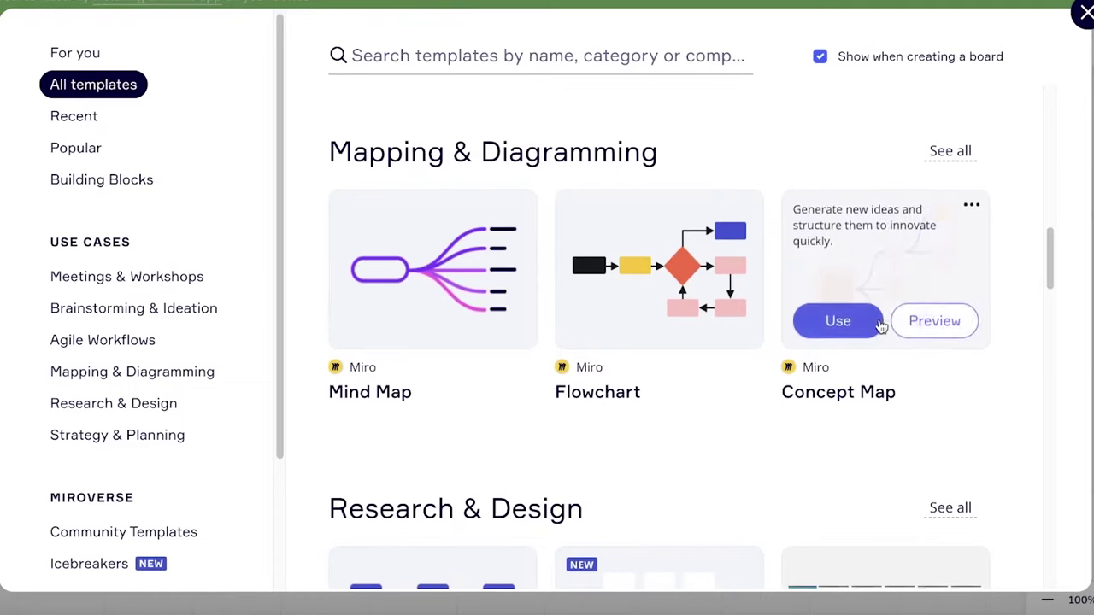
Examine the templates by use case, including Meetings & Workshops, Strategy & Planning, Agile Workflows and Brainstorming & Ideation
left_click(137, 282)
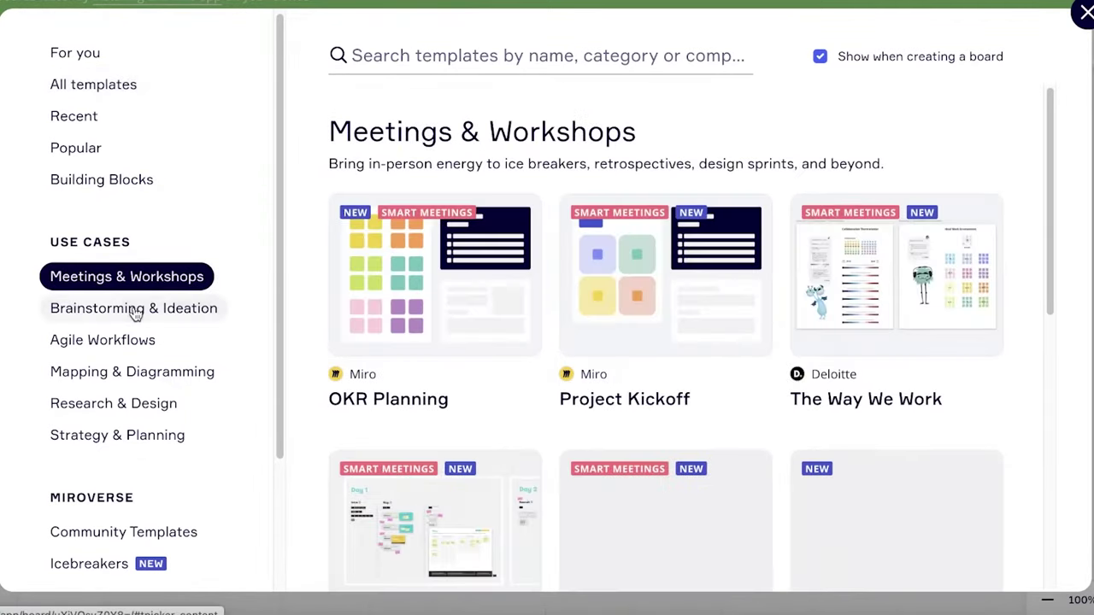
left_click(129, 346)
left_click(128, 376)
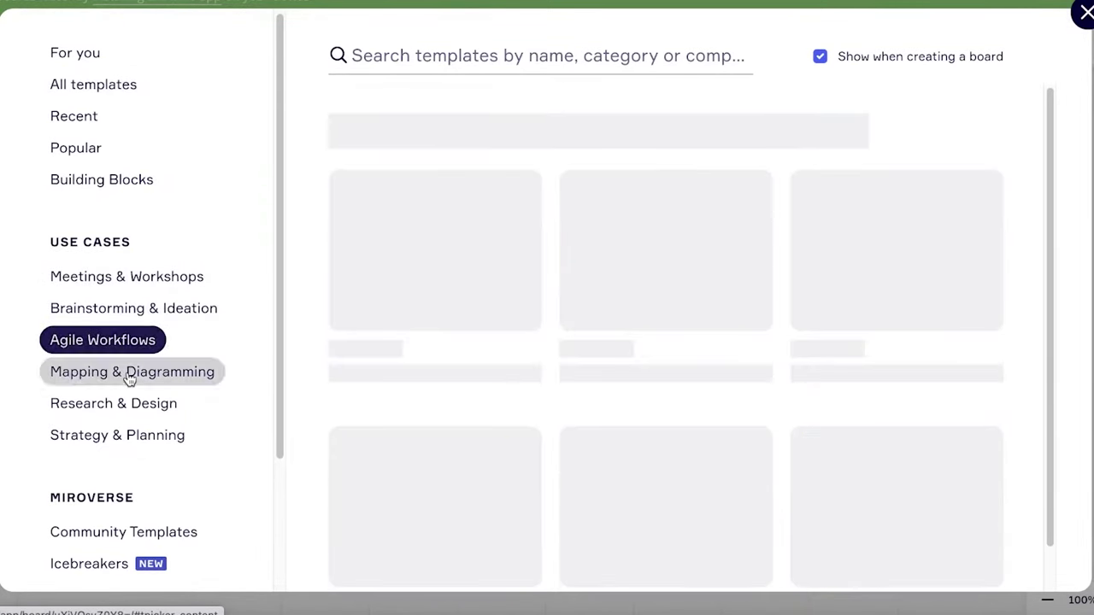
left_click(127, 407)
left_click(123, 435)
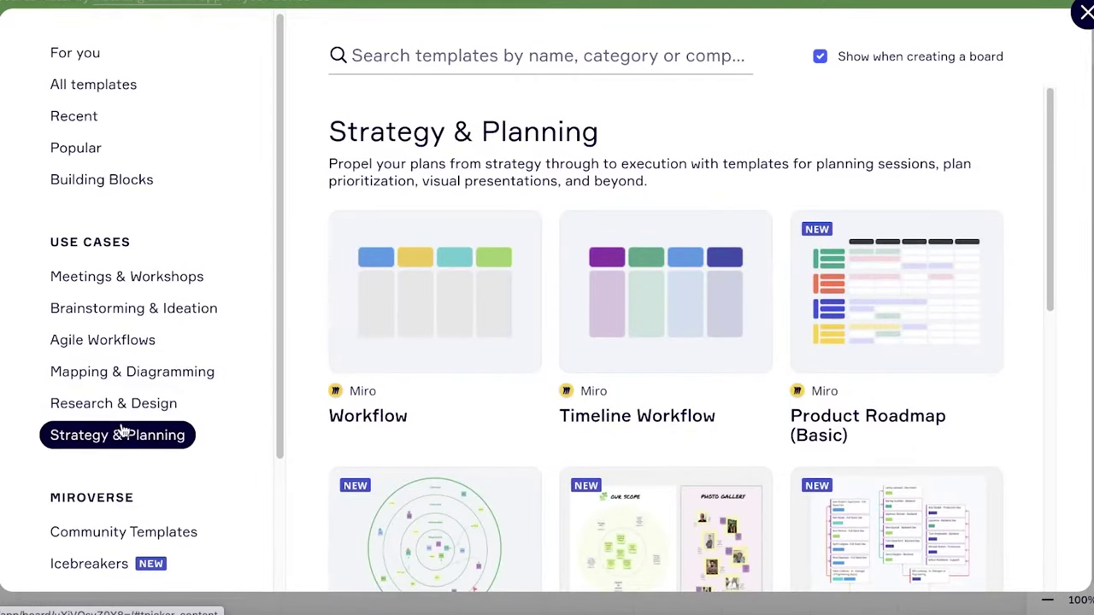
scroll(124, 423, "down", 2)
left_click(154, 170)
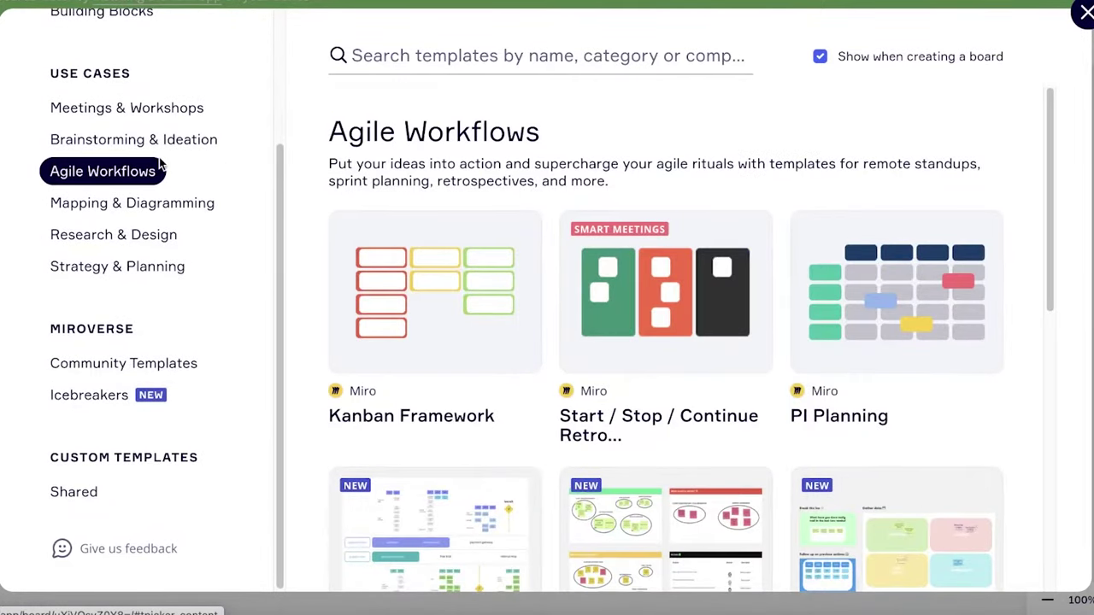
left_click(154, 139)
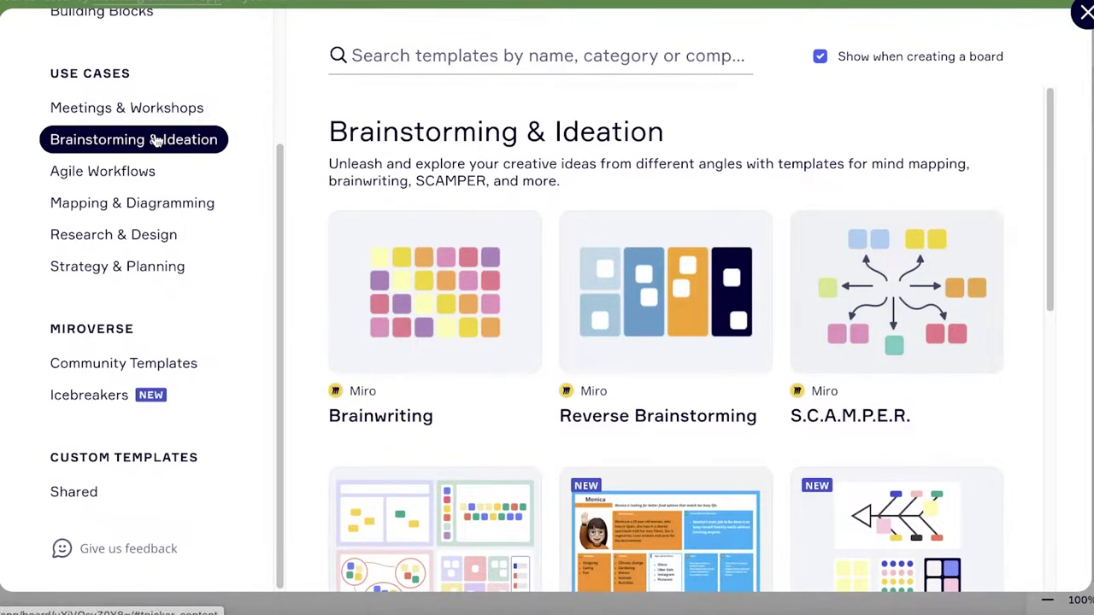
scroll(547, 342, "down", 3)
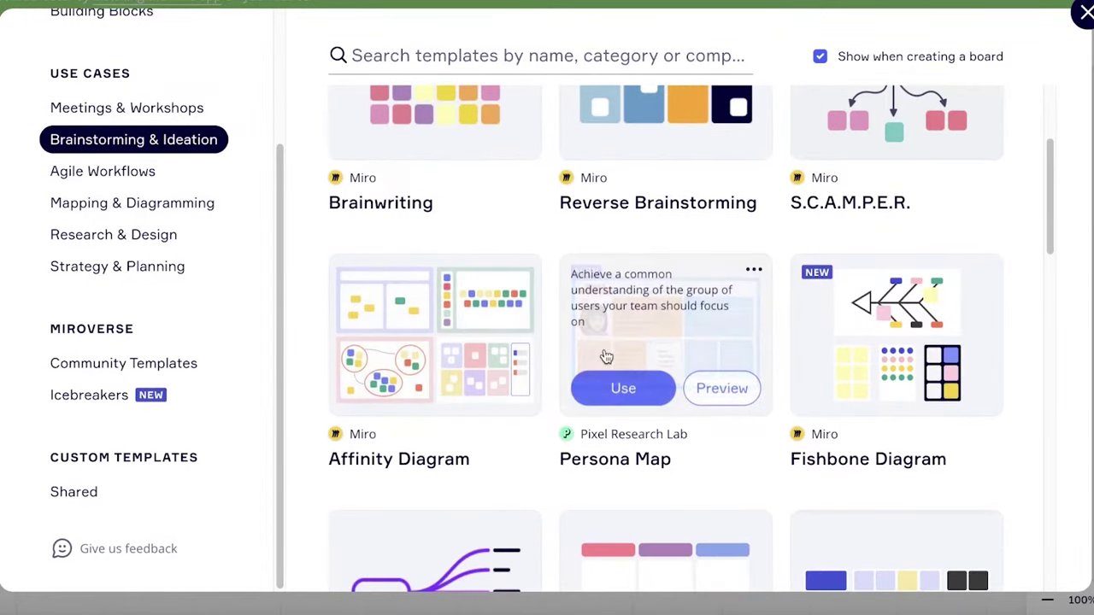
Add the Affinity Diagram template from Brainstorming & Ideation to the board and choose Mouse as the navigation device
scroll(818, 282, "down", 8)
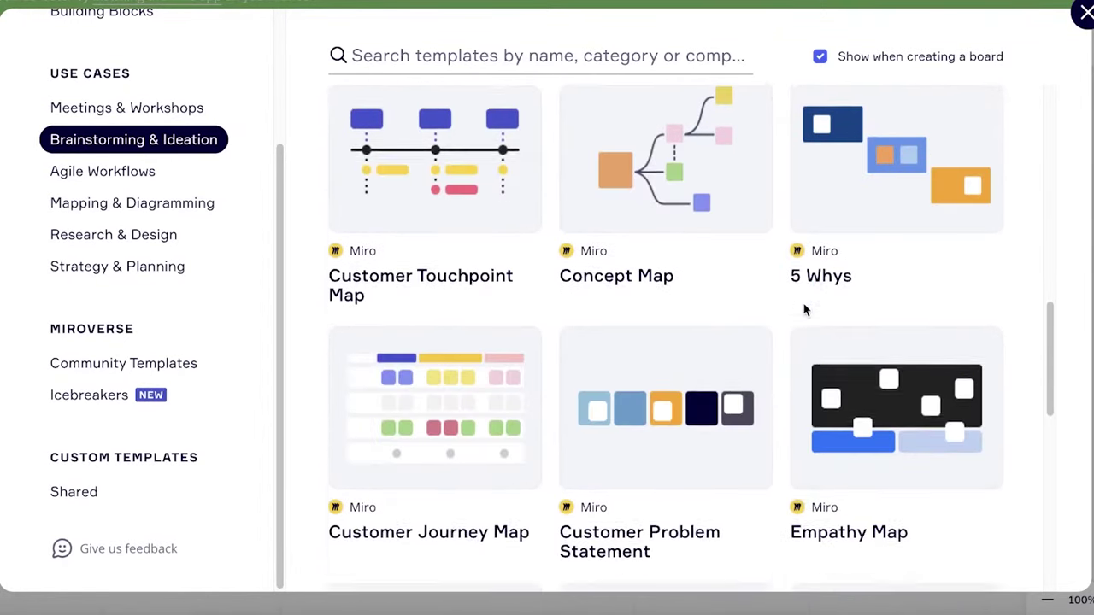
scroll(487, 331, "up", 9)
scroll(482, 329, "down", 2)
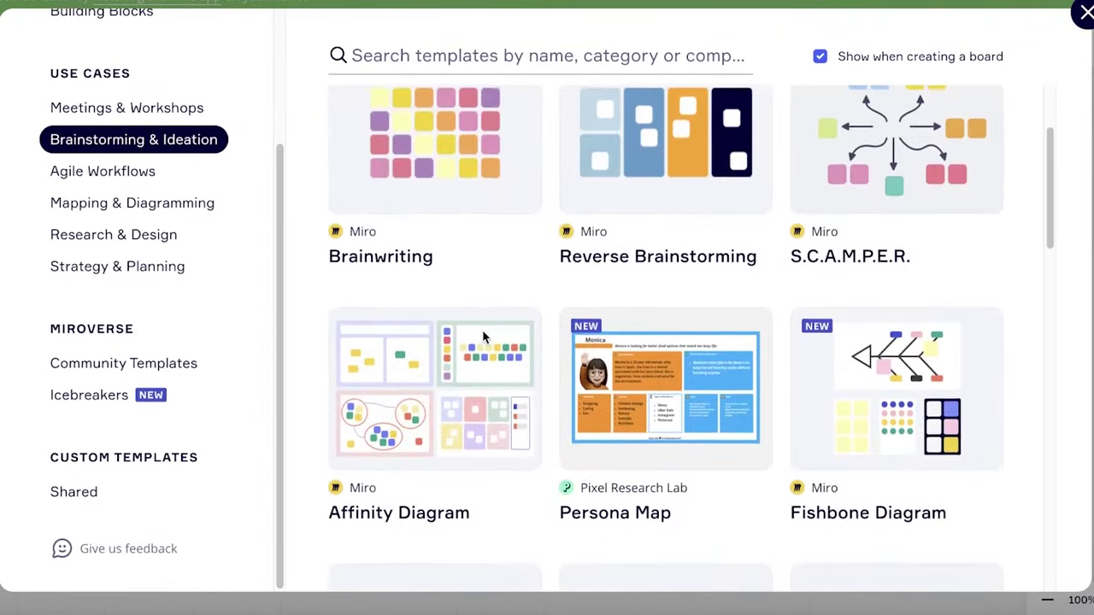
left_click(383, 451)
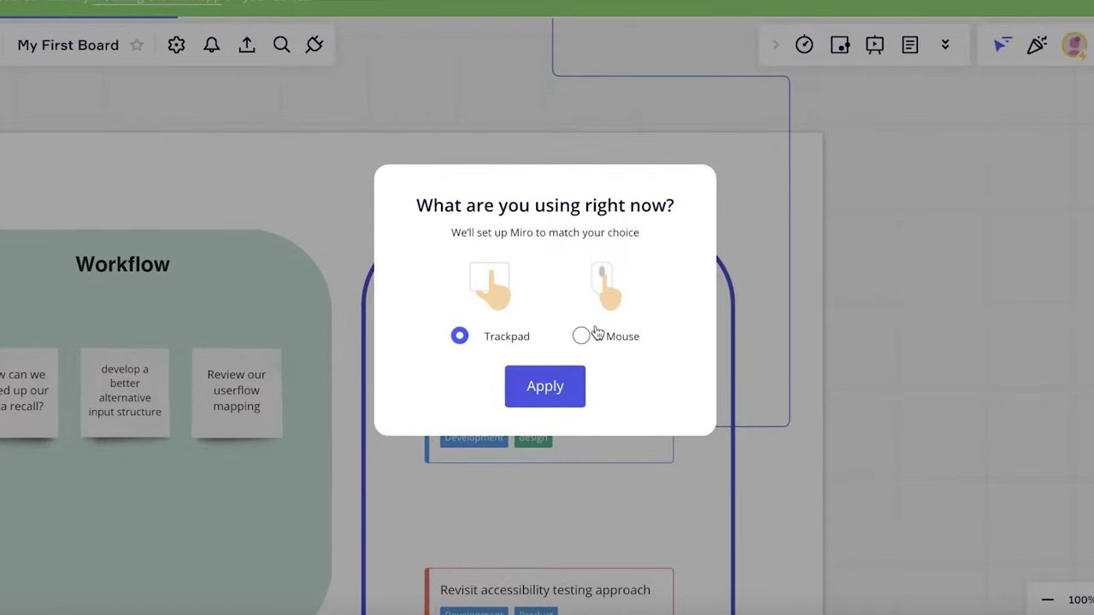
left_click(581, 336)
left_click(562, 403)
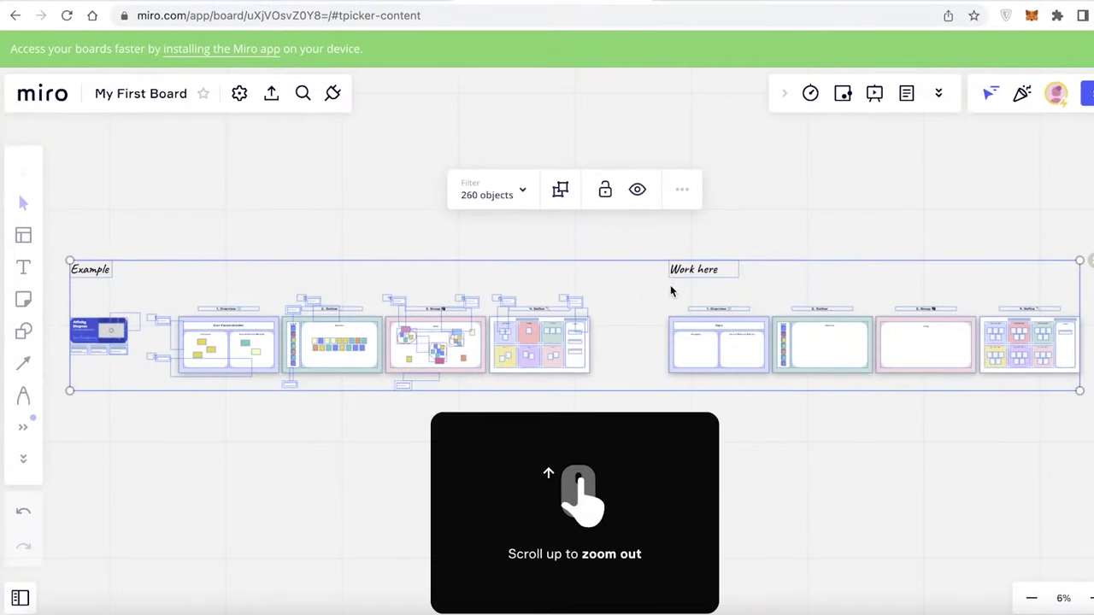
Practise zooming the board out and in as the onboarding guide asks
scroll(692, 274, "up", 3)
scroll(692, 273, "down", 5)
scroll(432, 299, "up", 3)
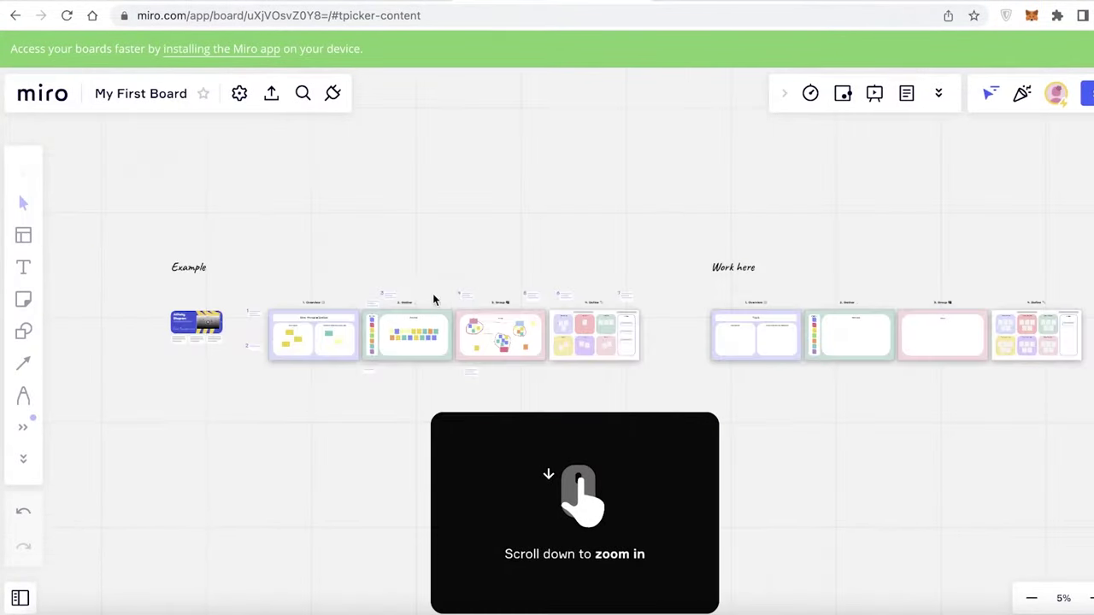
left_click(605, 329)
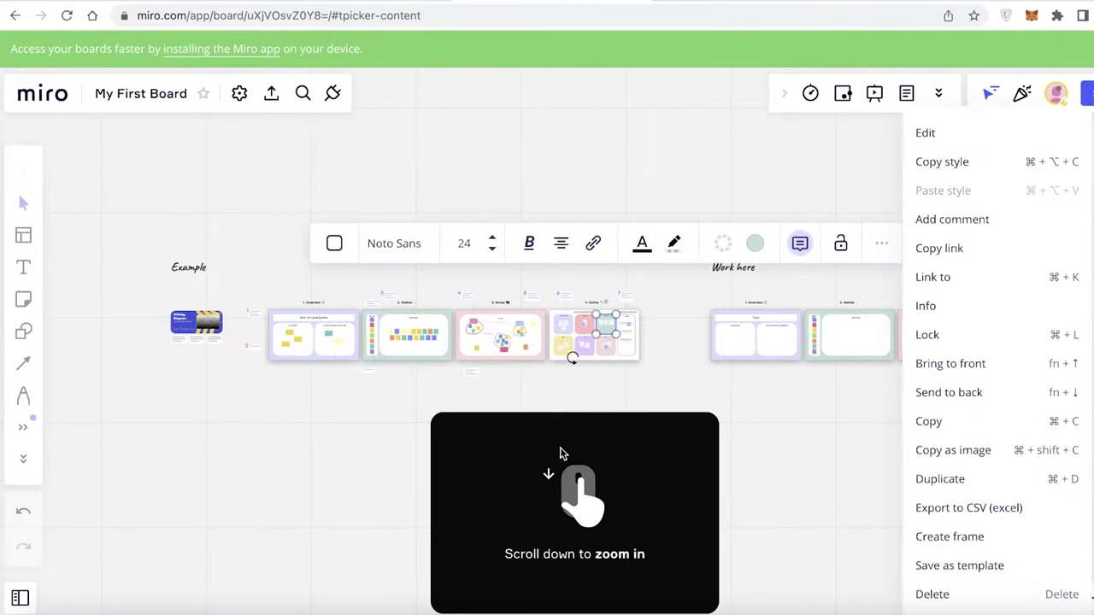
scroll(793, 333, "up", 3)
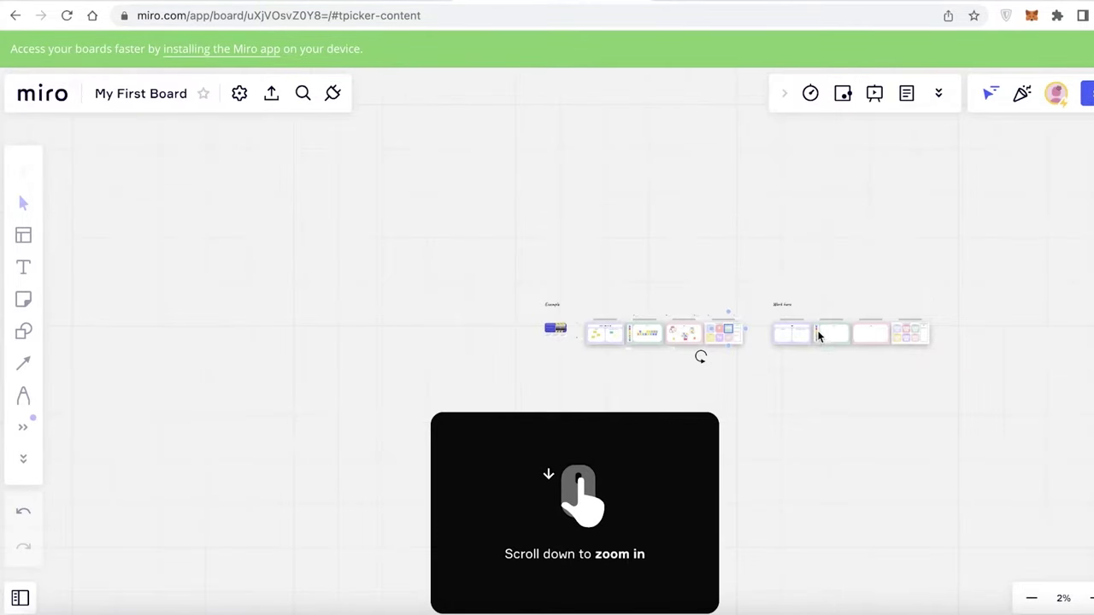
left_click(801, 272)
scroll(969, 371, "down", 10)
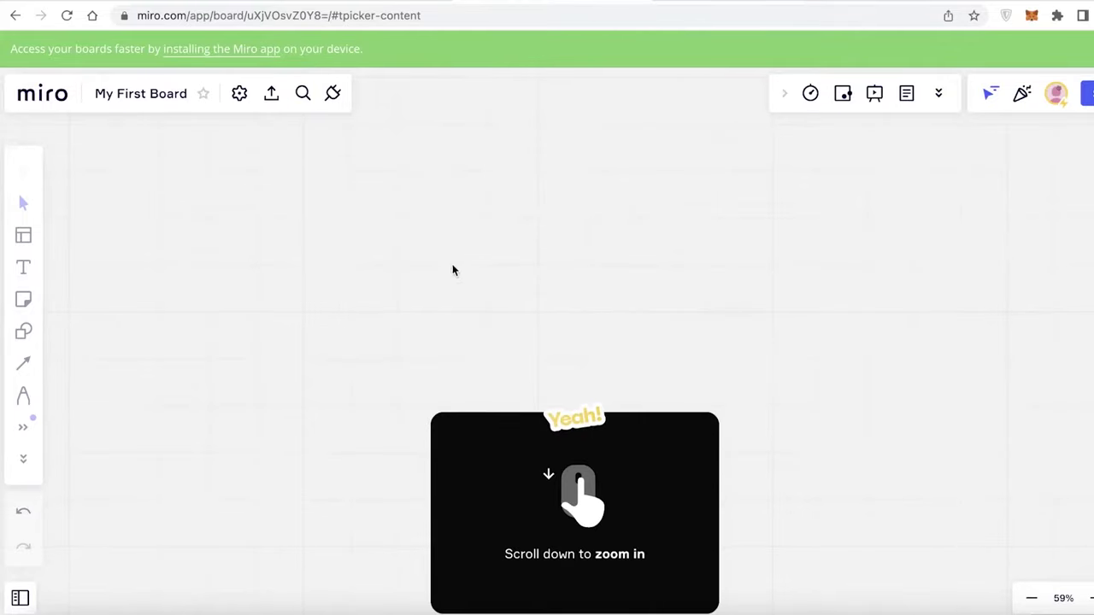
scroll(505, 283, "up", 10)
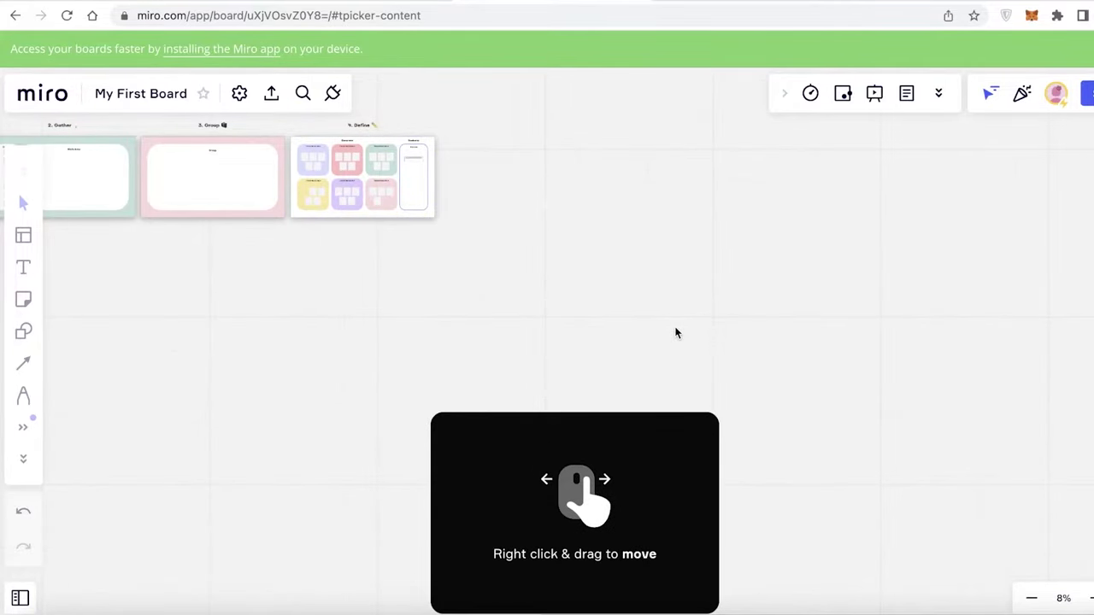
Move the pink background of the Group frame in the Work here section to just below the Define frame
right_click(611, 332)
left_click_drag(533, 307, 580, 322)
left_click_drag(634, 349, 784, 414)
left_click_drag(252, 215, 227, 200)
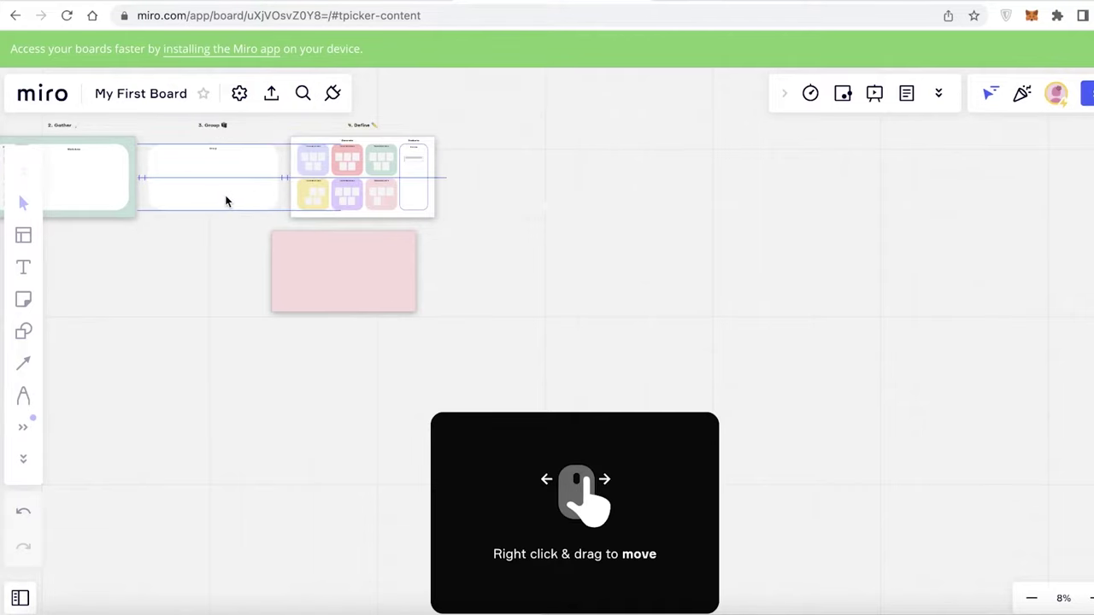
Practise panning the board as the onboarding guide asks, and dismiss the navigation hint
left_click_drag(763, 257, 825, 288)
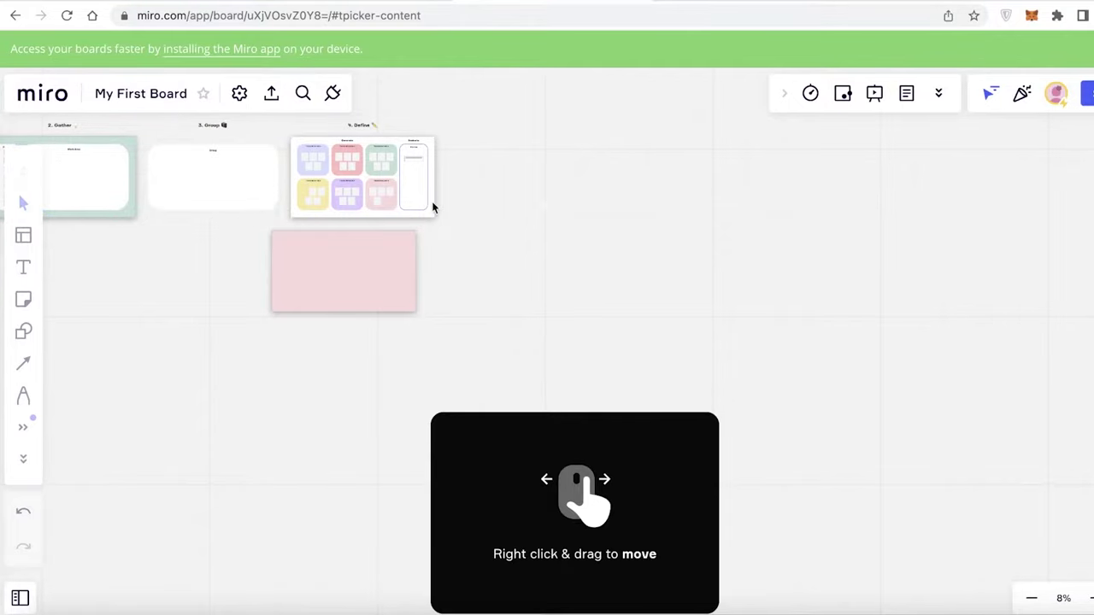
left_click_drag(433, 207, 663, 375)
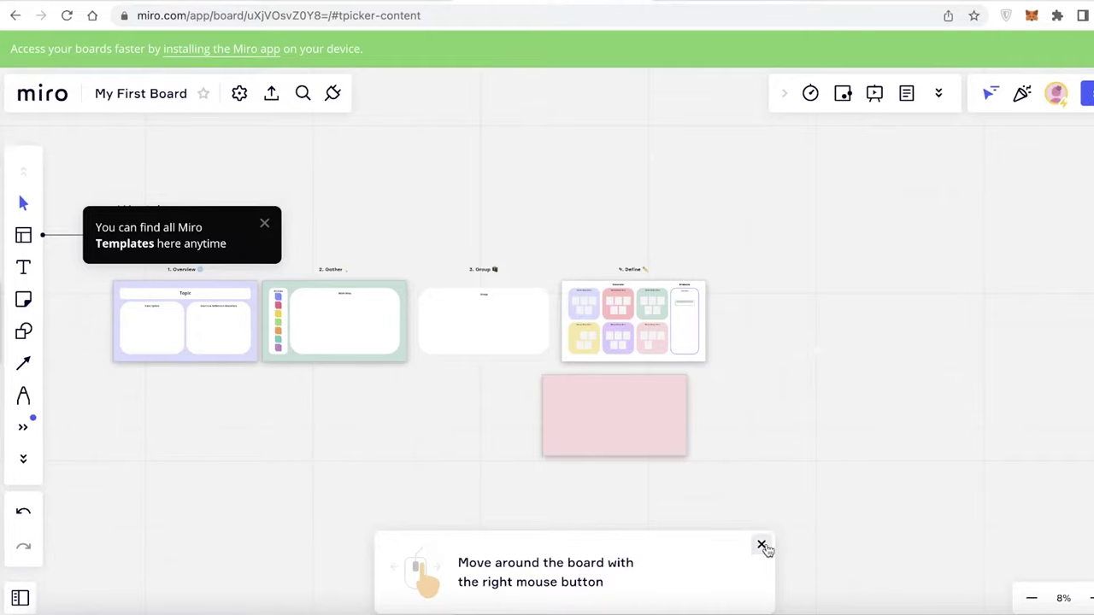
left_click(762, 546)
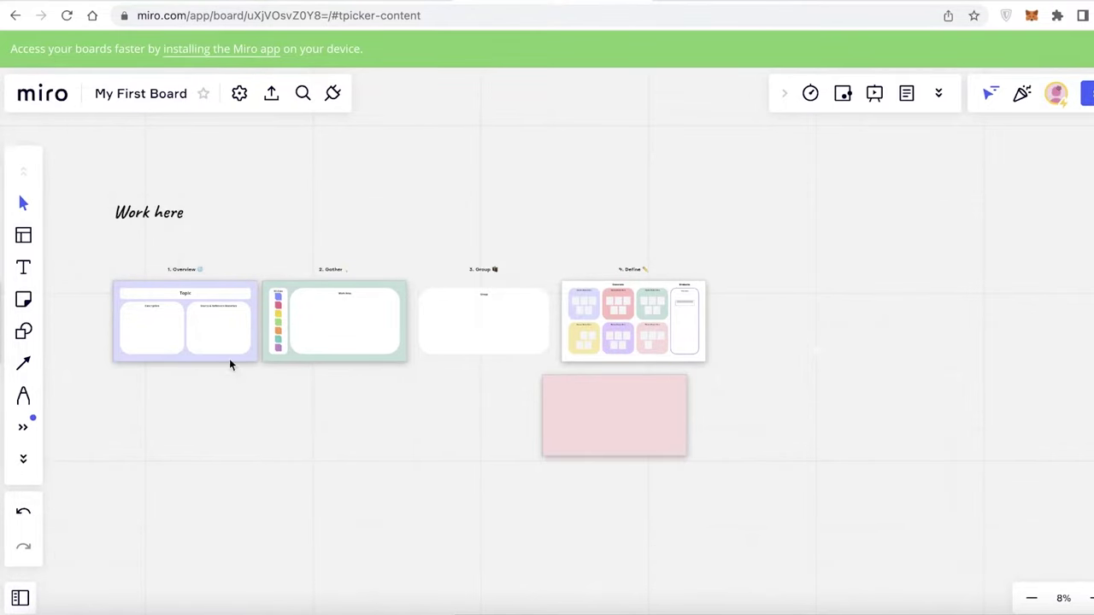
Delete all objects of the Example section from the board
left_click_drag(200, 417, 807, 365)
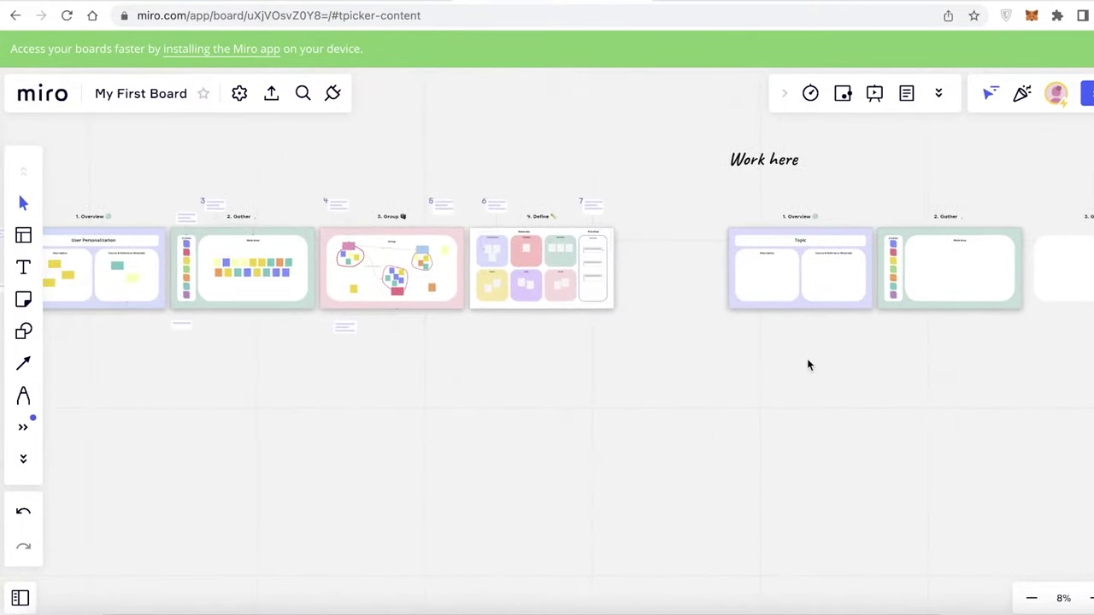
scroll(539, 337, "left", 3)
left_click_drag(747, 315, 16, 141)
right_click(421, 251)
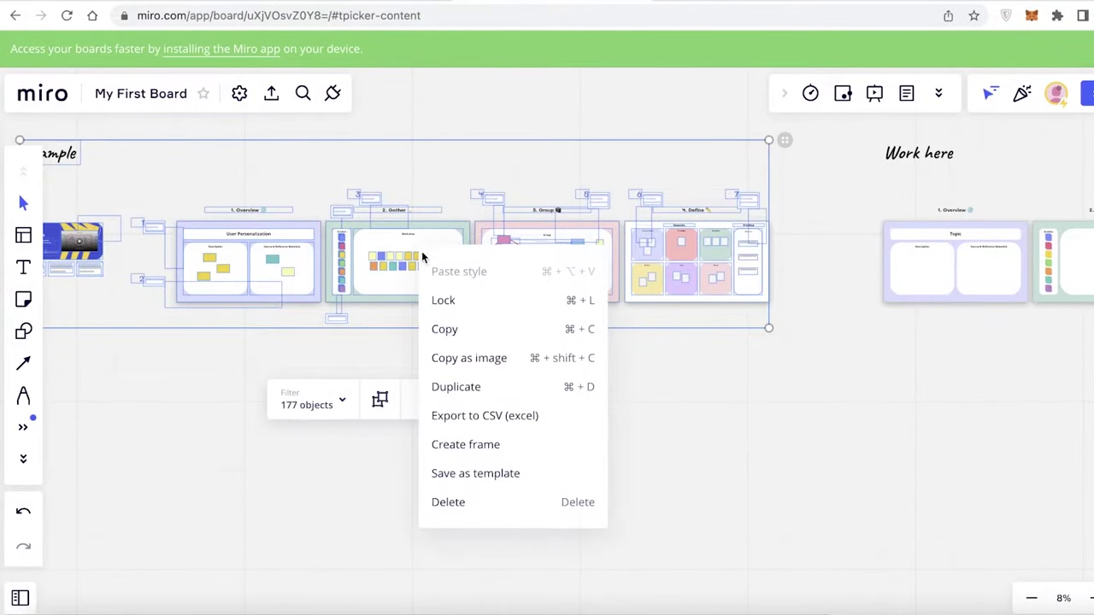
key("Escape")
left_click(316, 403)
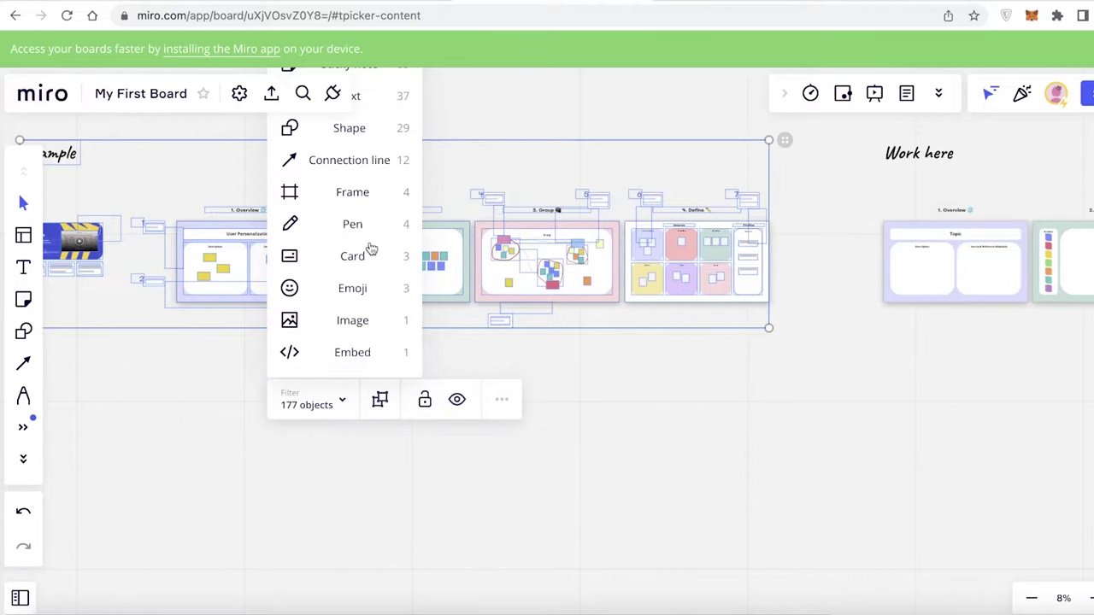
left_click(502, 400)
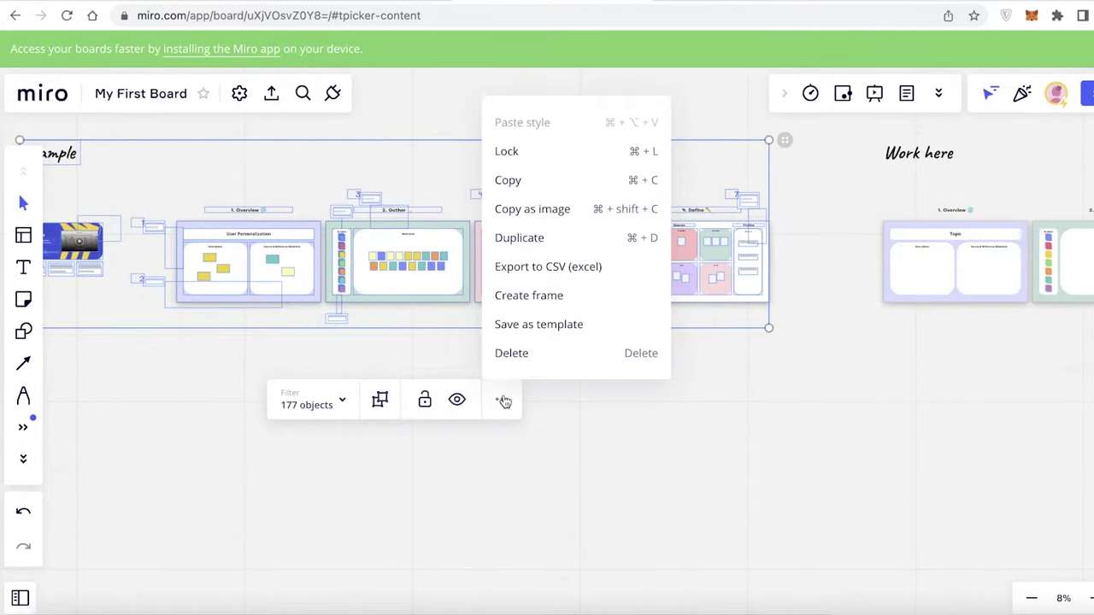
left_click(511, 353)
Examine the Overview and Gather frames of the Work here section up close
left_click_drag(904, 405, 191, 408)
left_click_drag(347, 359, 359, 382)
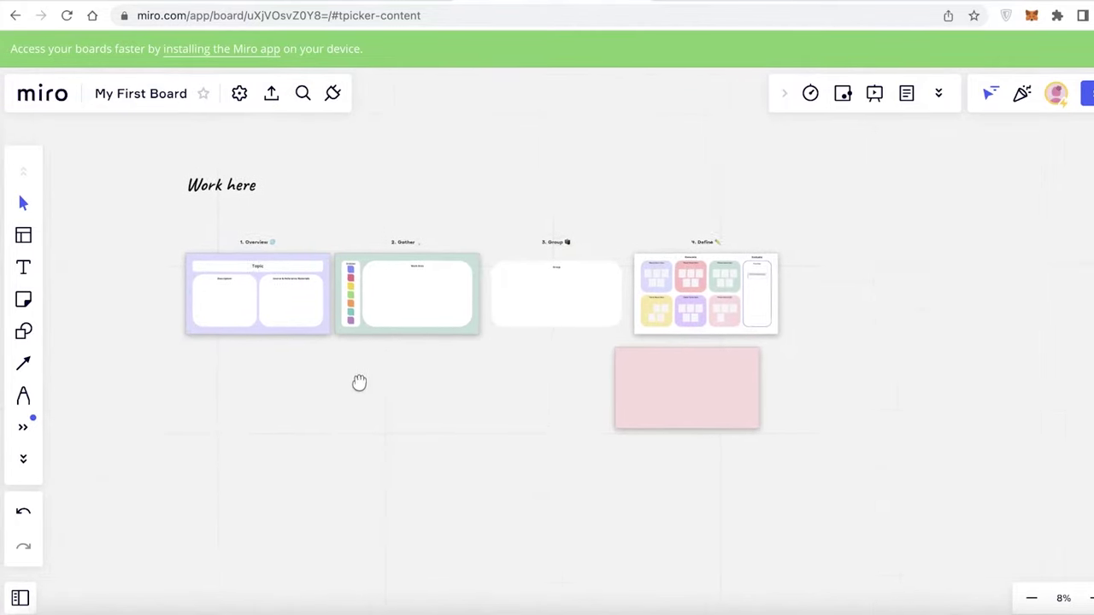
scroll(359, 383, "up", 3)
left_click_drag(264, 356, 433, 450)
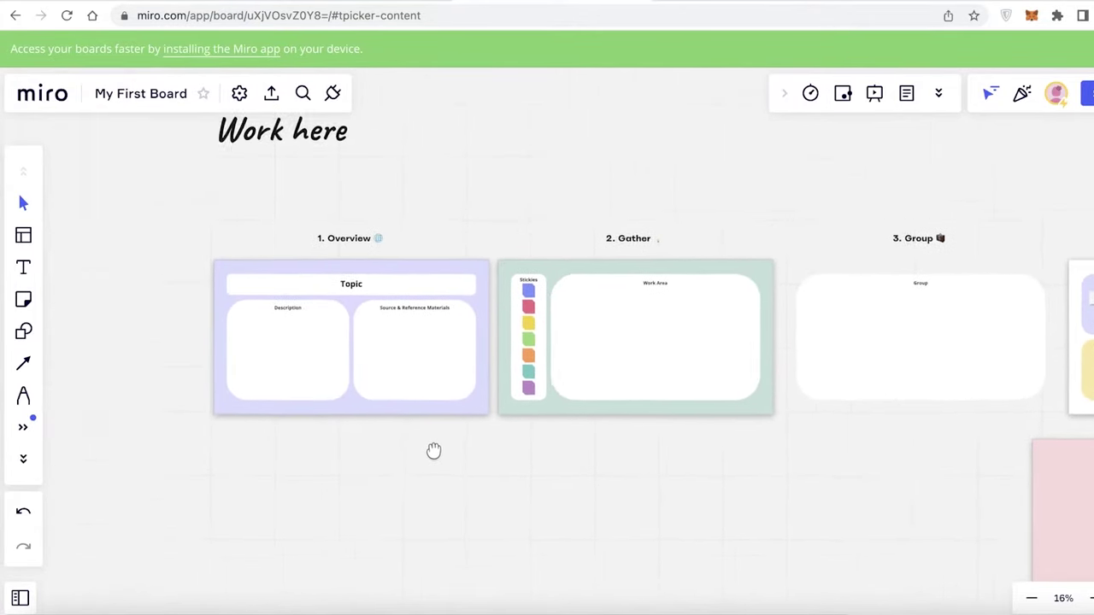
left_click_drag(483, 508, 440, 449)
scroll(436, 444, "up", 10)
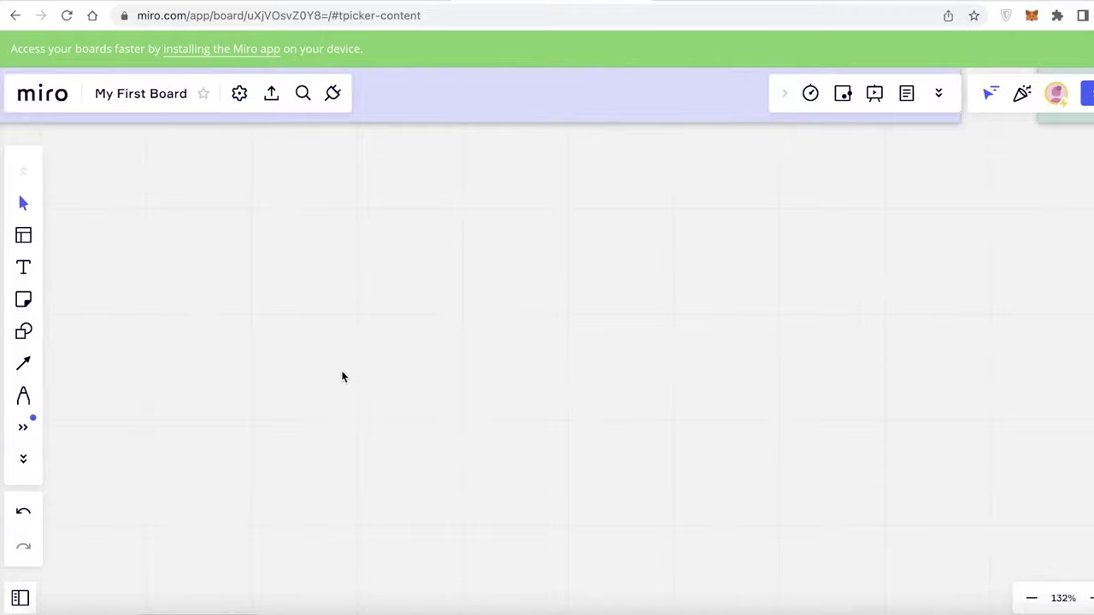
scroll(341, 377, "down", 10)
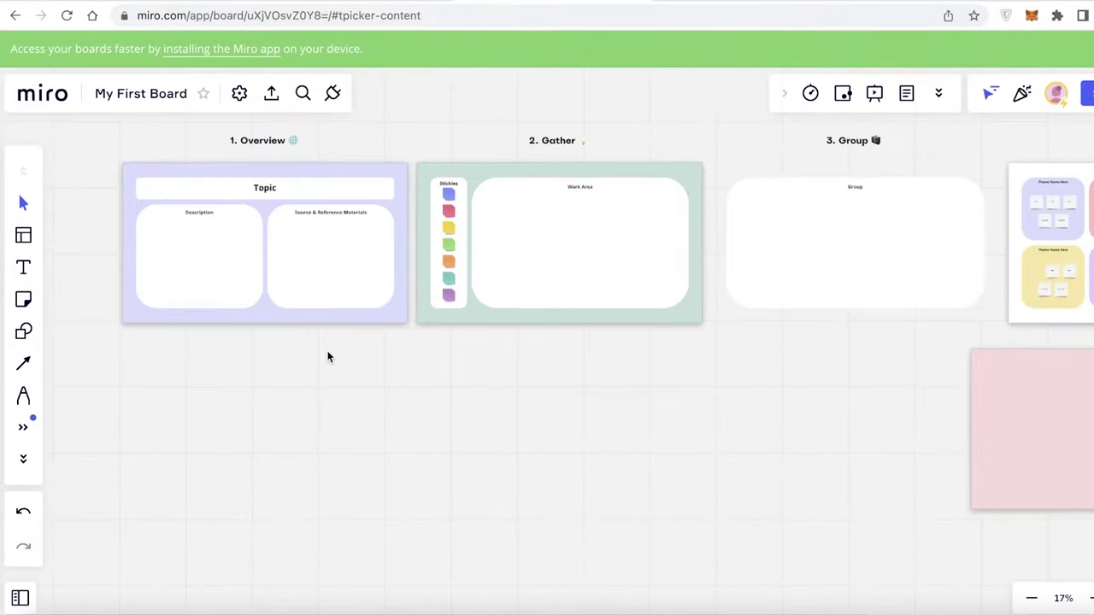
left_click_drag(327, 357, 387, 406)
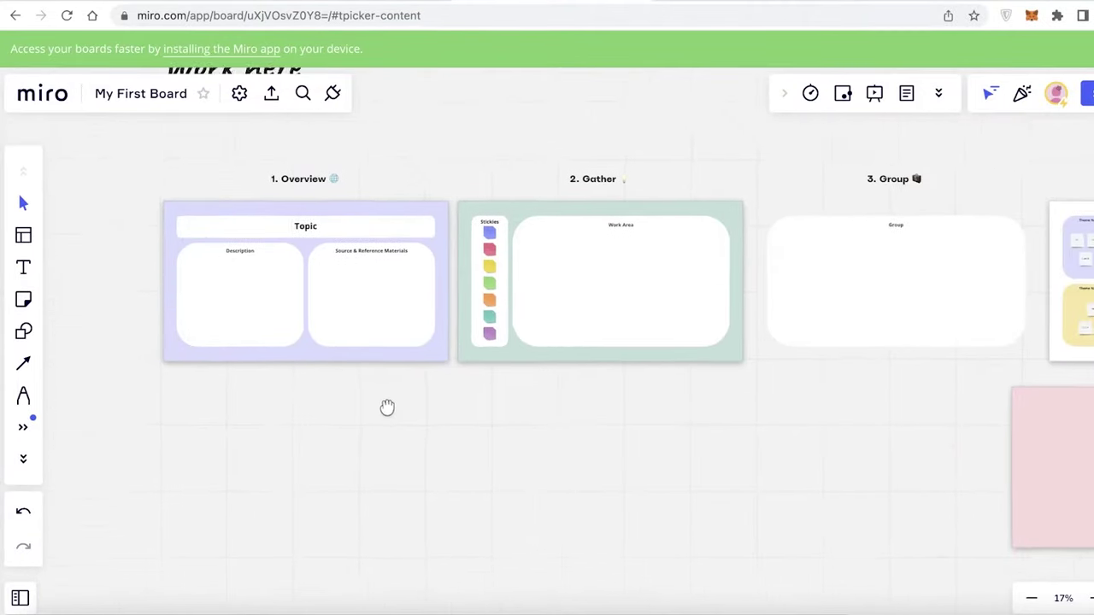
scroll(387, 407, "up", 2)
left_click_drag(320, 410, 373, 454)
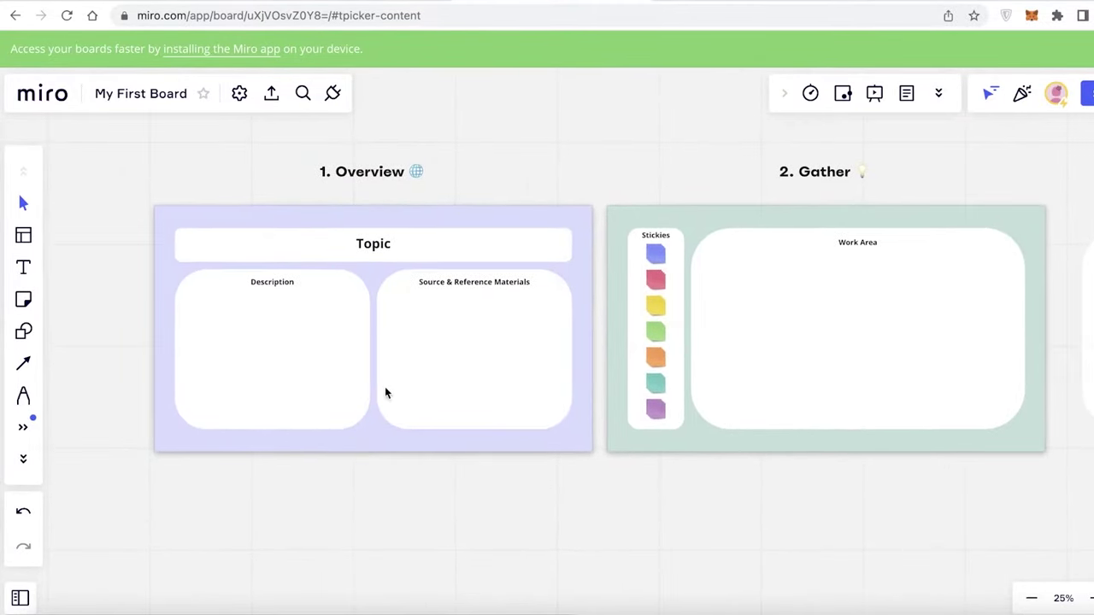
left_click_drag(688, 461, 386, 401)
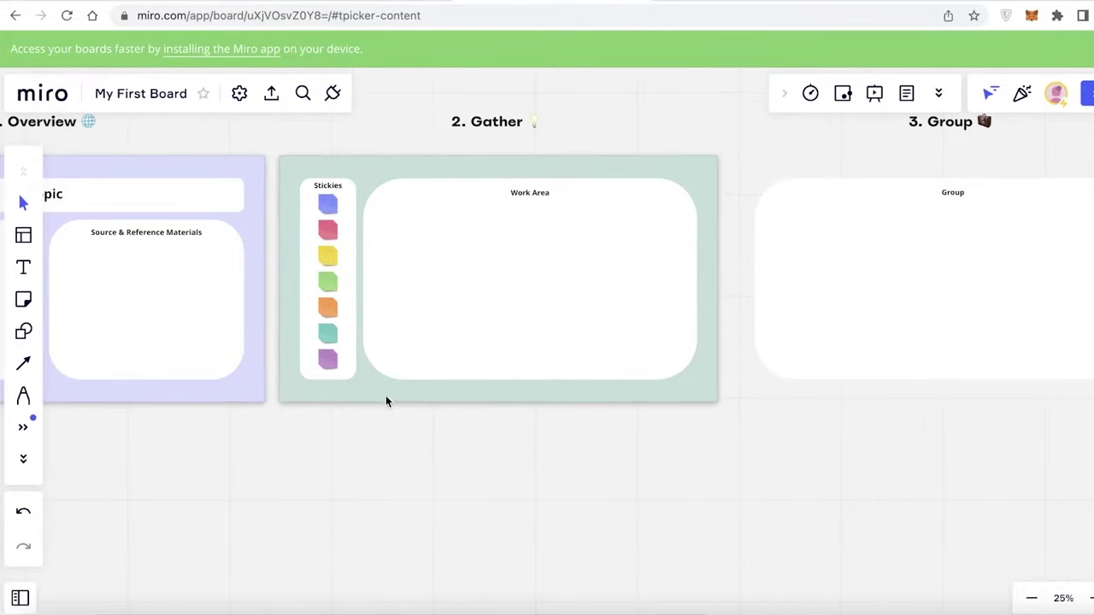
scroll(410, 317, "up", 4)
scroll(411, 321, "down", 2)
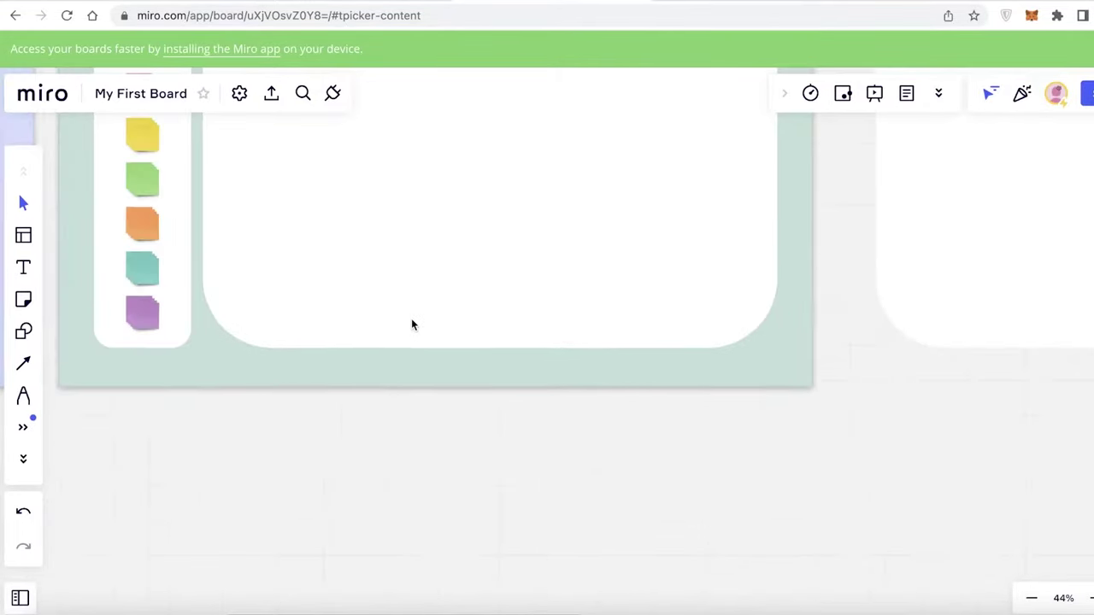
scroll(411, 322, "up", 1)
left_click_drag(939, 432, 983, 614)
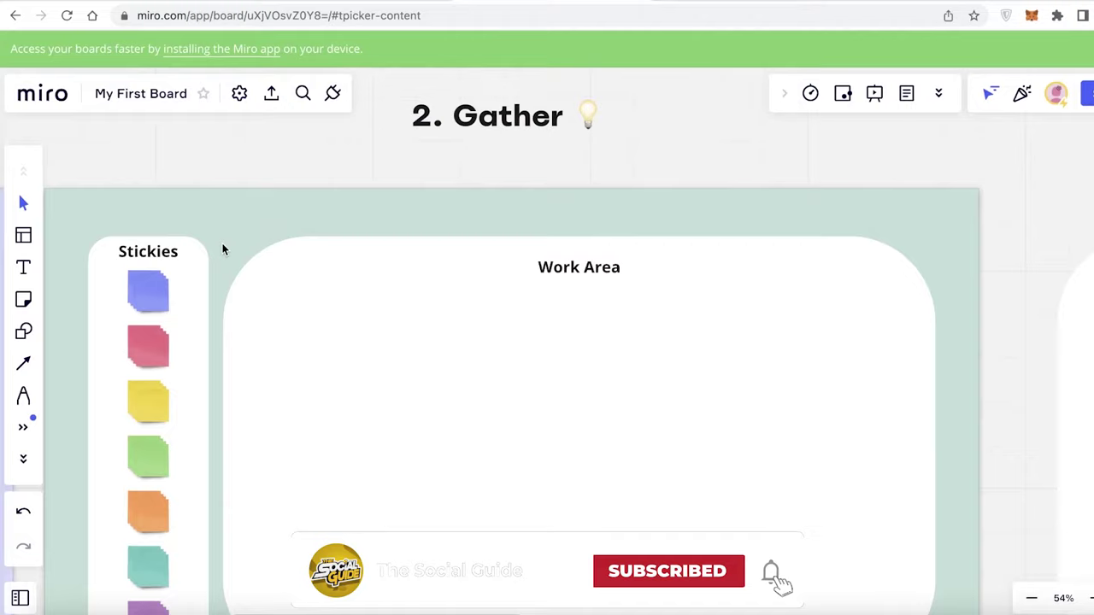
Shift the blue sticky note stack slightly left within the Stickies column of the Gather frame, and select the stack
mouse_move(162, 295)
left_mouse_down()
mouse_move(331, 325)
mouse_move(145, 296)
left_mouse_up()
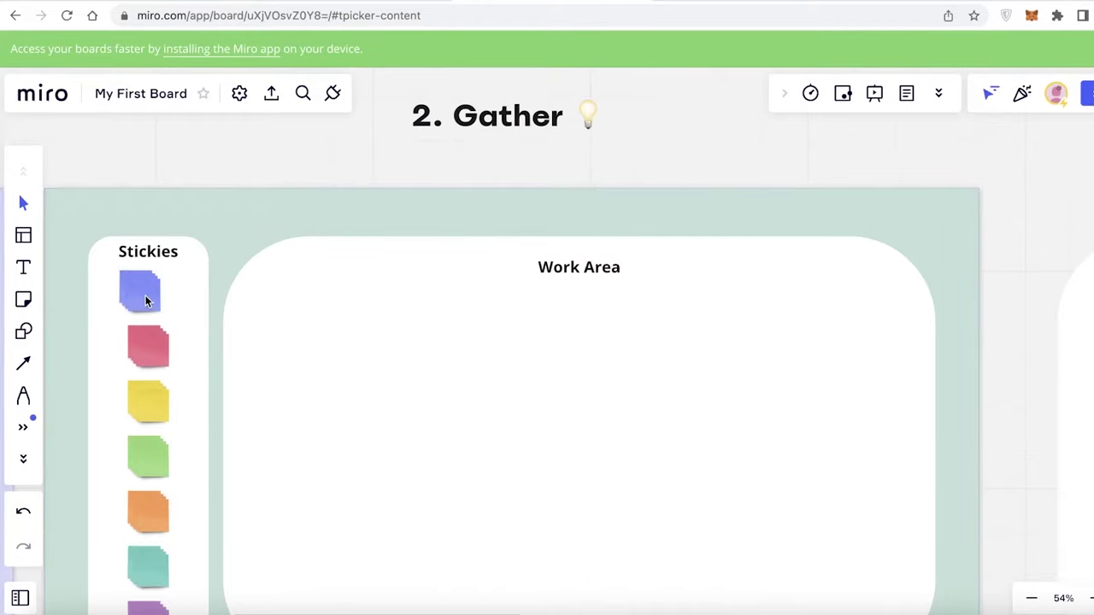
left_click(393, 340)
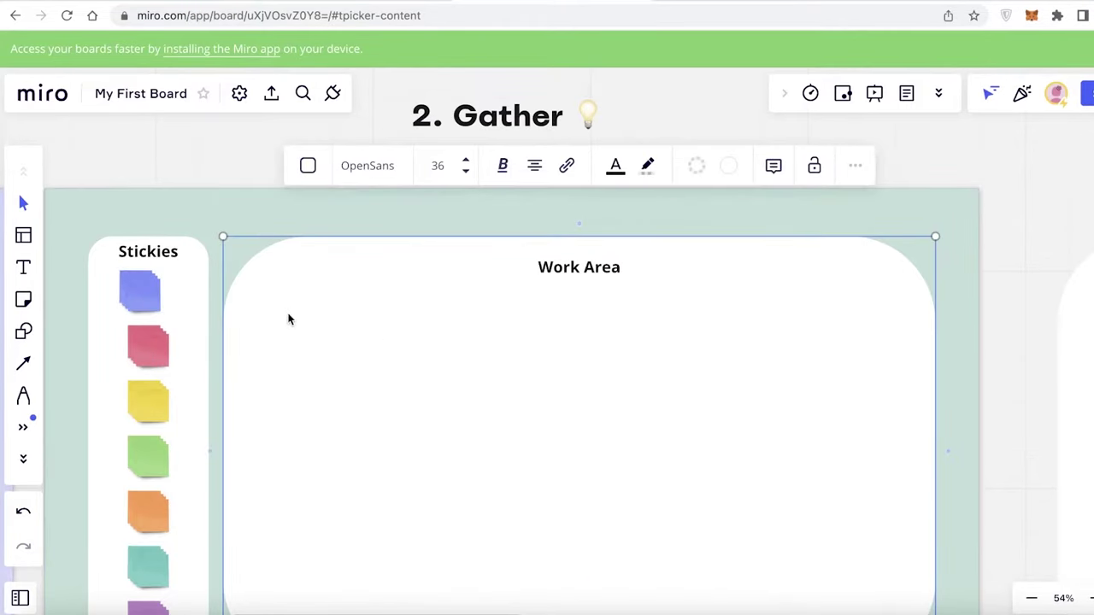
left_click(125, 274)
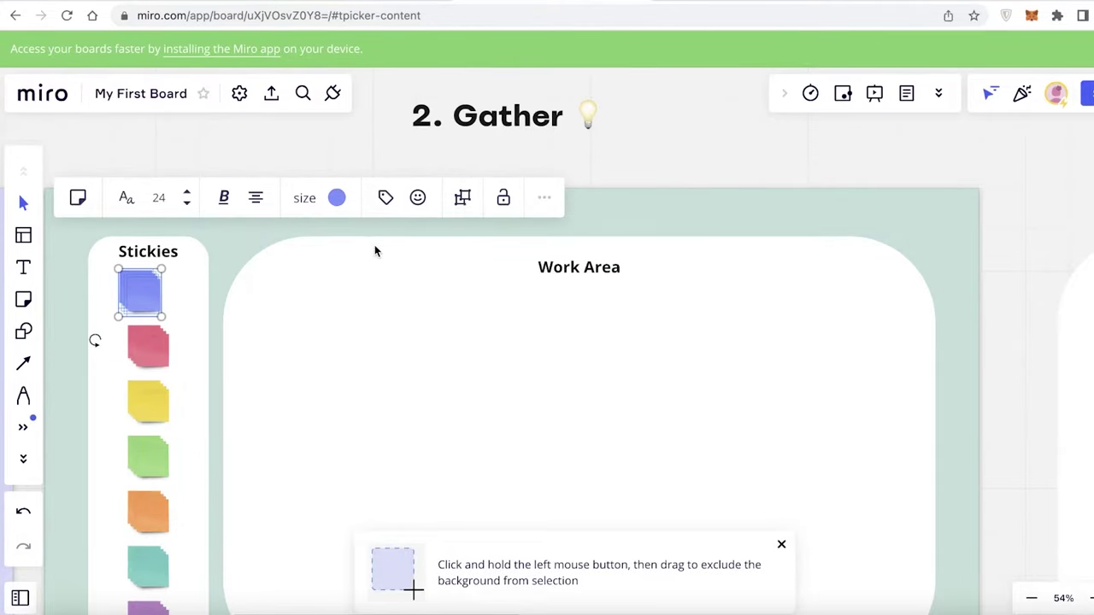
Examine the Gather work area and the Define frame's theme groups and priority card, and return to the whole-board view
left_click_drag(880, 156, 872, 48)
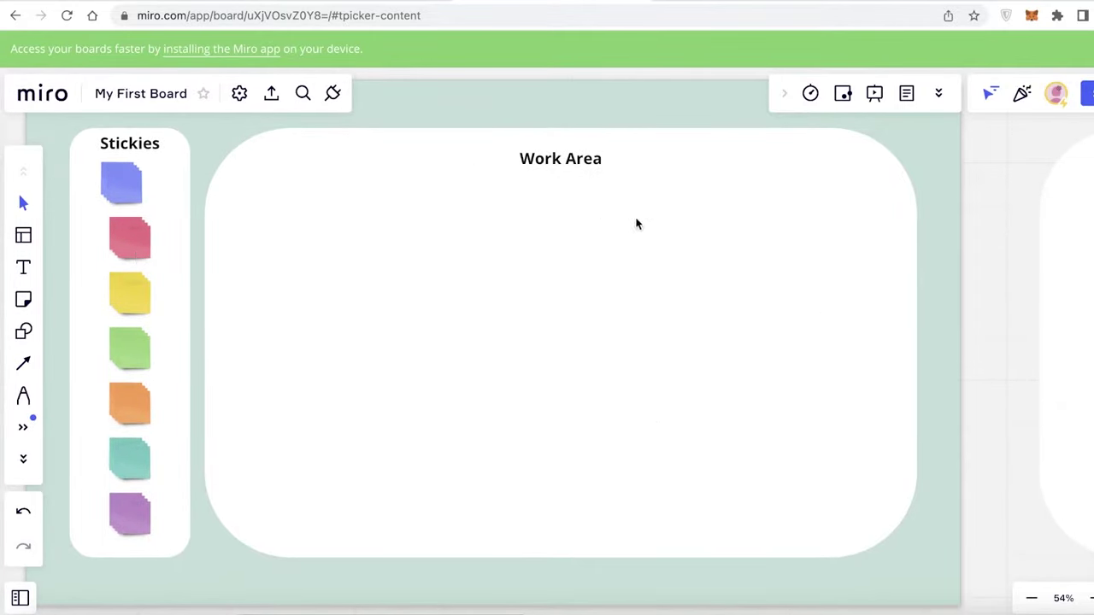
scroll(633, 378, "down", 5)
left_click_drag(940, 446, 367, 419)
scroll(860, 363, "up", 7)
left_click_drag(303, 271, 1093, 470)
scroll(454, 349, "down", 3)
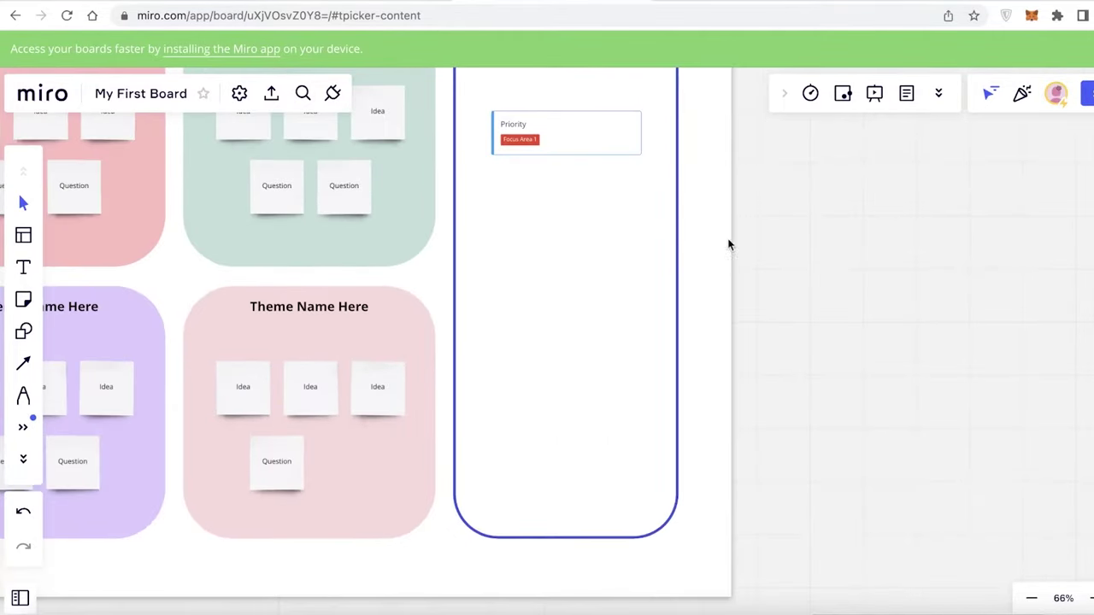
left_click_drag(728, 245, 887, 277)
scroll(962, 355, "down", 10)
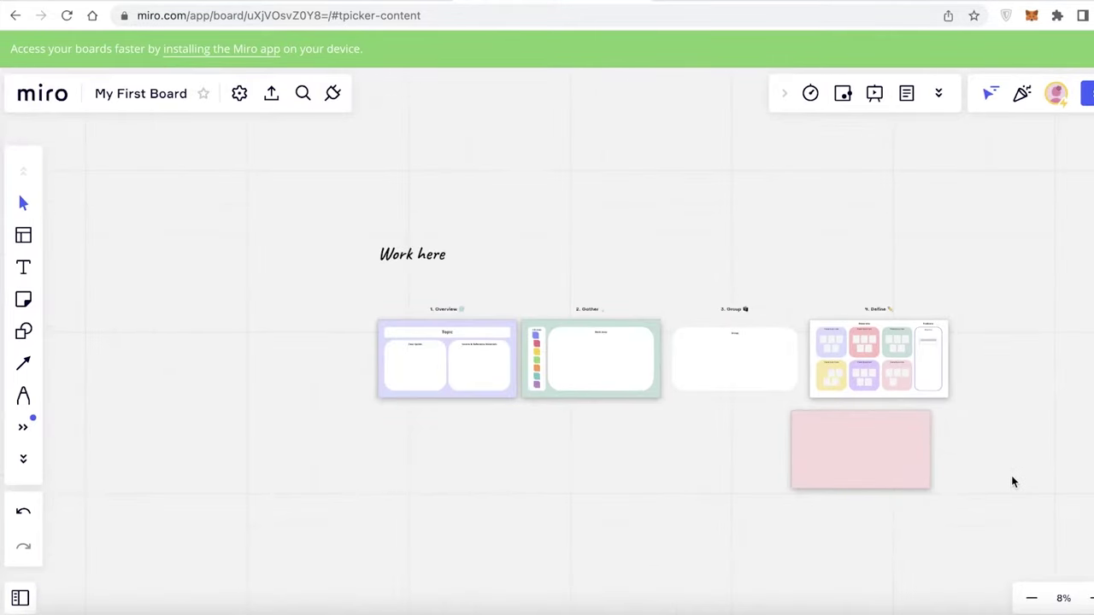
Delete the Overview, Gather, Group and Define sections under the Work here heading
left_click_drag(1012, 481, 362, 316)
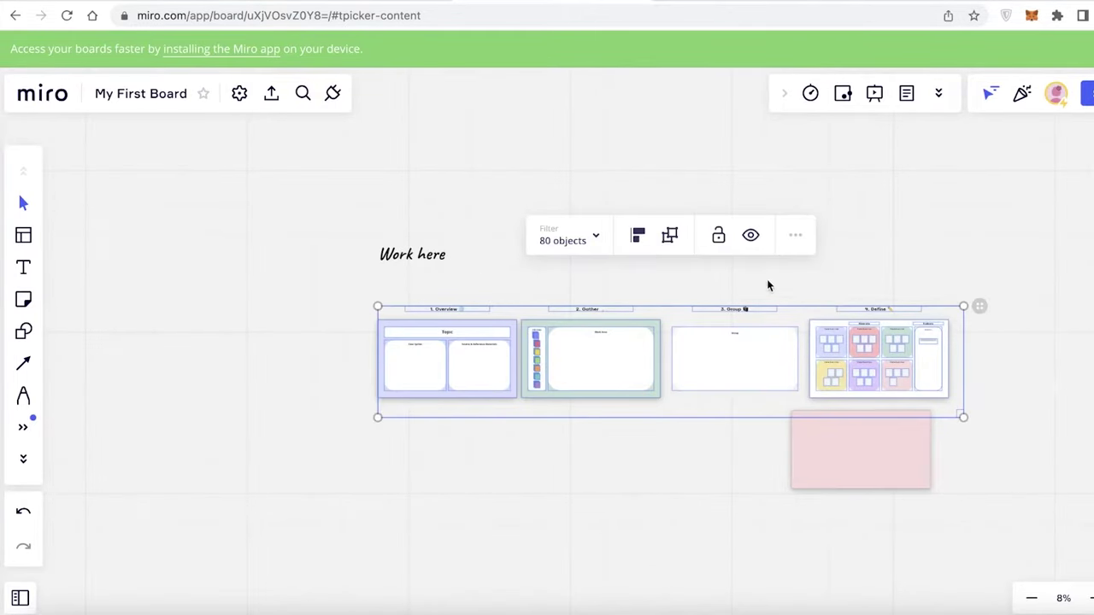
left_click(792, 243)
left_click(836, 516)
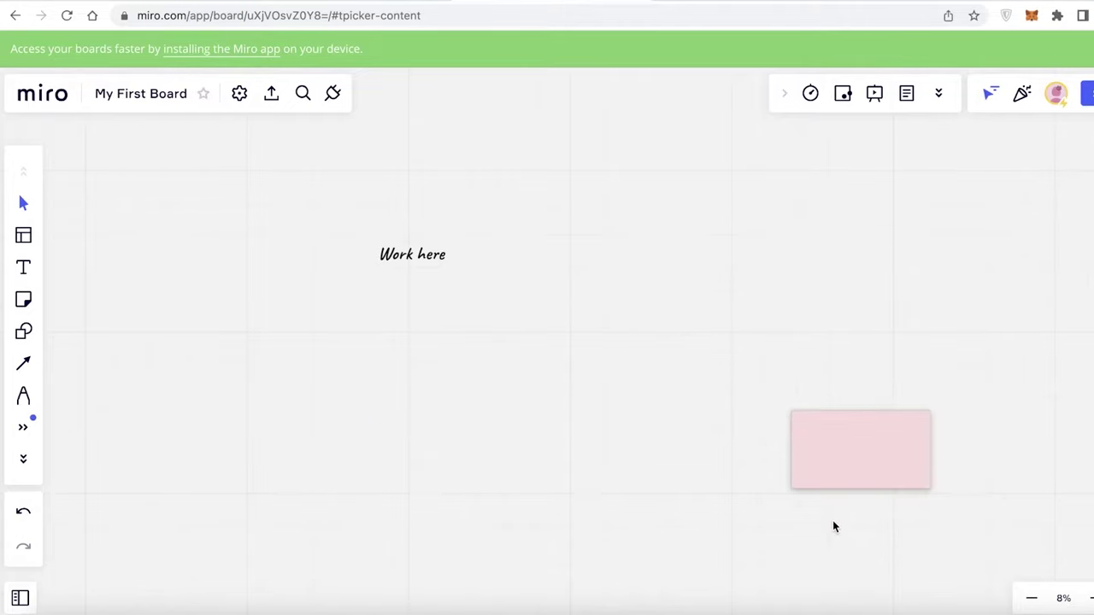
right_click(897, 463)
left_click(768, 455)
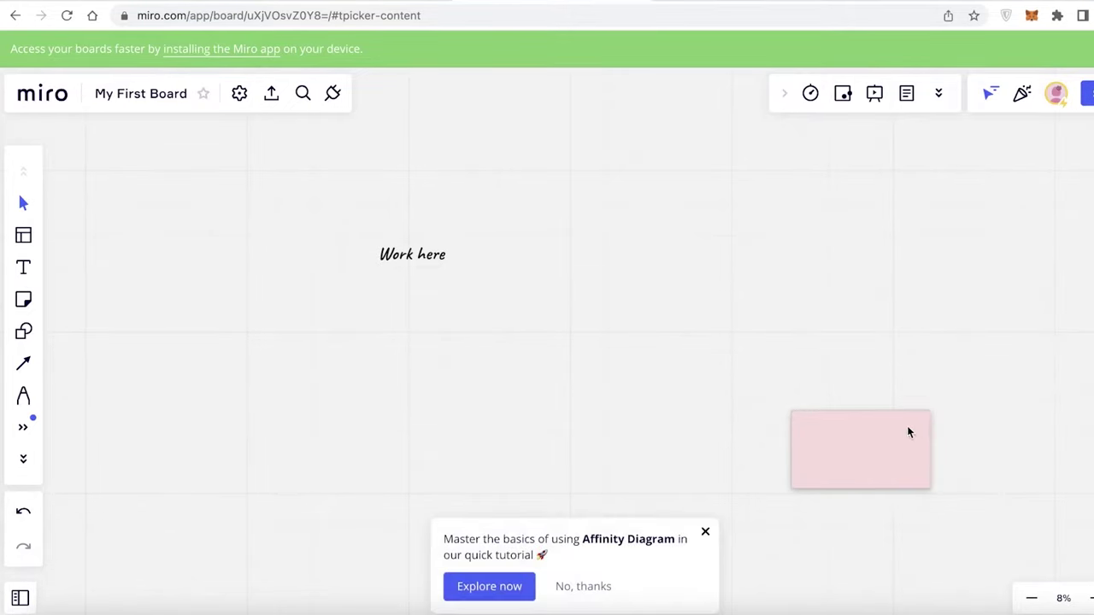
Check the actions available for the Work here text and examine the empty pink frame up close
right_click(412, 253)
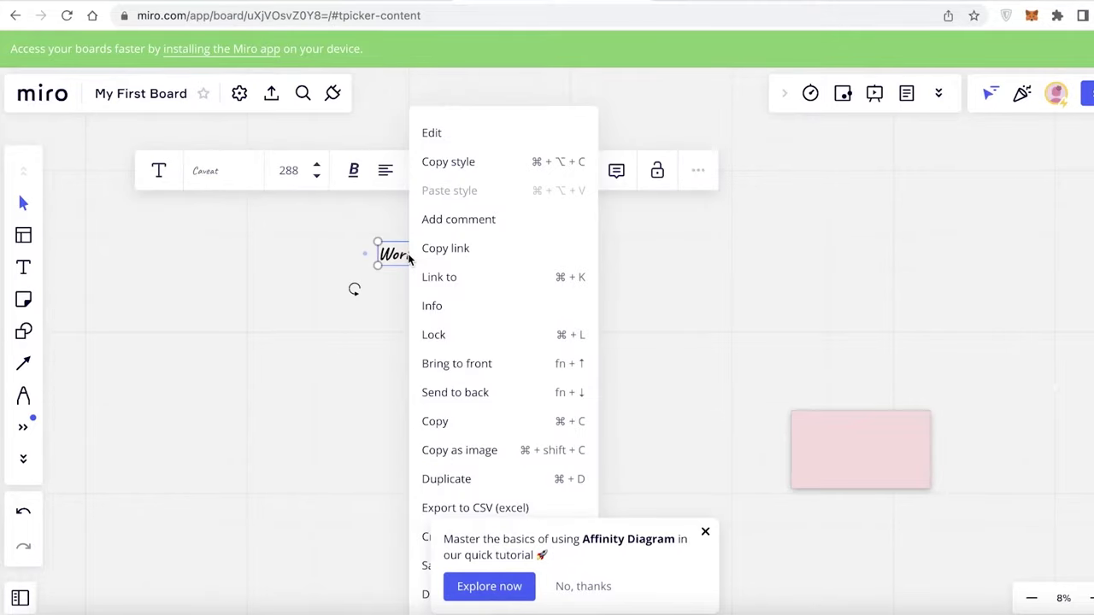
left_click(346, 308)
scroll(402, 312, "down", 1)
scroll(400, 256, "down", 2)
scroll(399, 256, "left", 1)
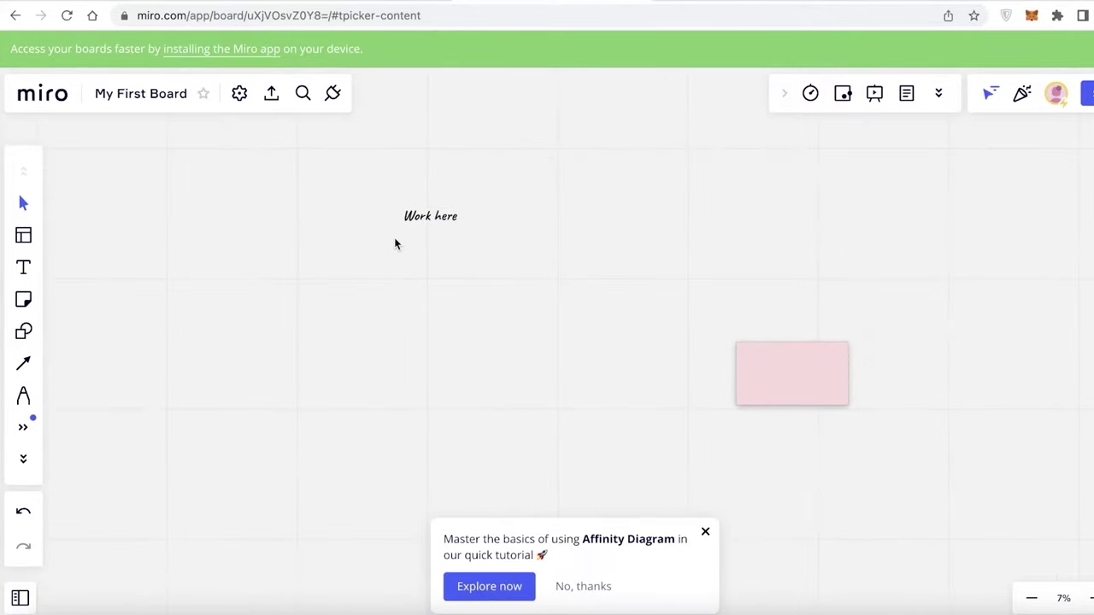
left_click_drag(430, 341, 346, 200)
left_click_drag(807, 328, 646, 208)
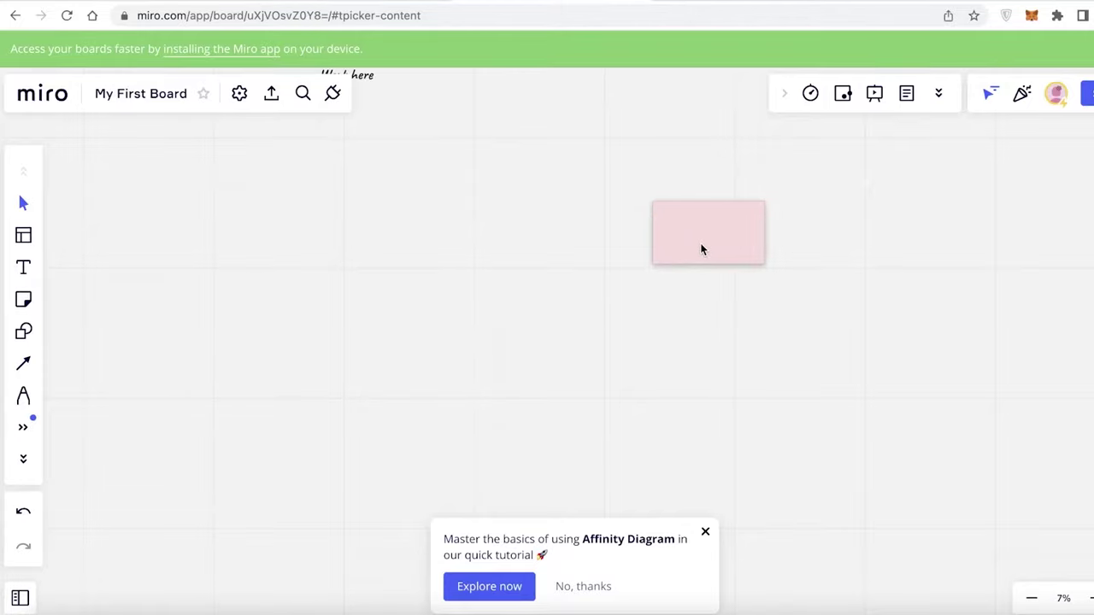
scroll(653, 266, "up", 10)
left_click_drag(815, 244, 626, 329)
left_click_drag(800, 182, 383, 581)
Rename the board as marketing Ideas in its board details
left_click(166, 94)
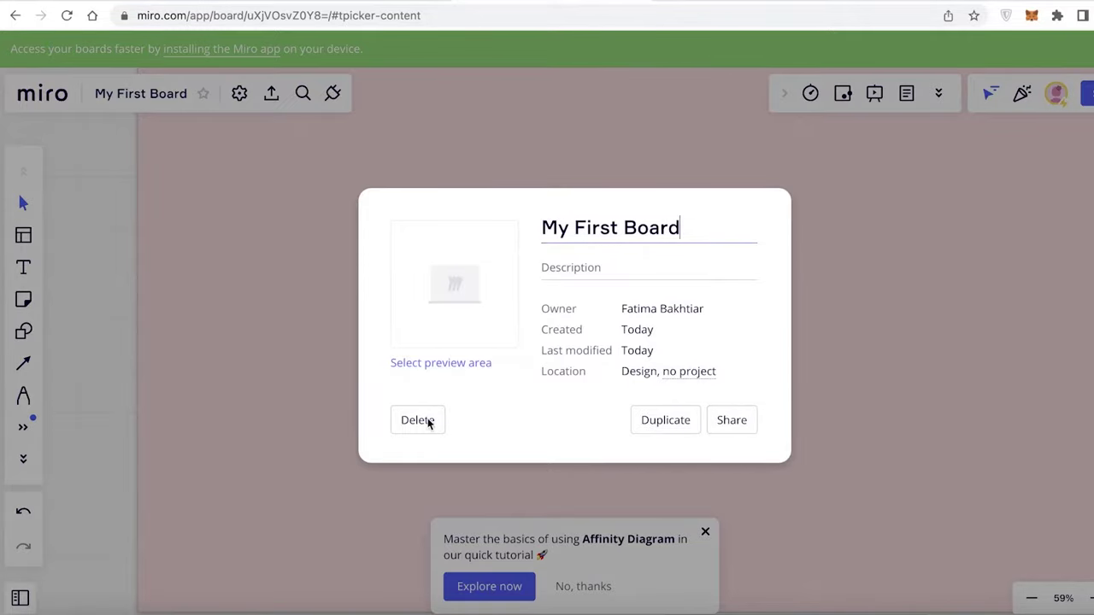
left_click(843, 427)
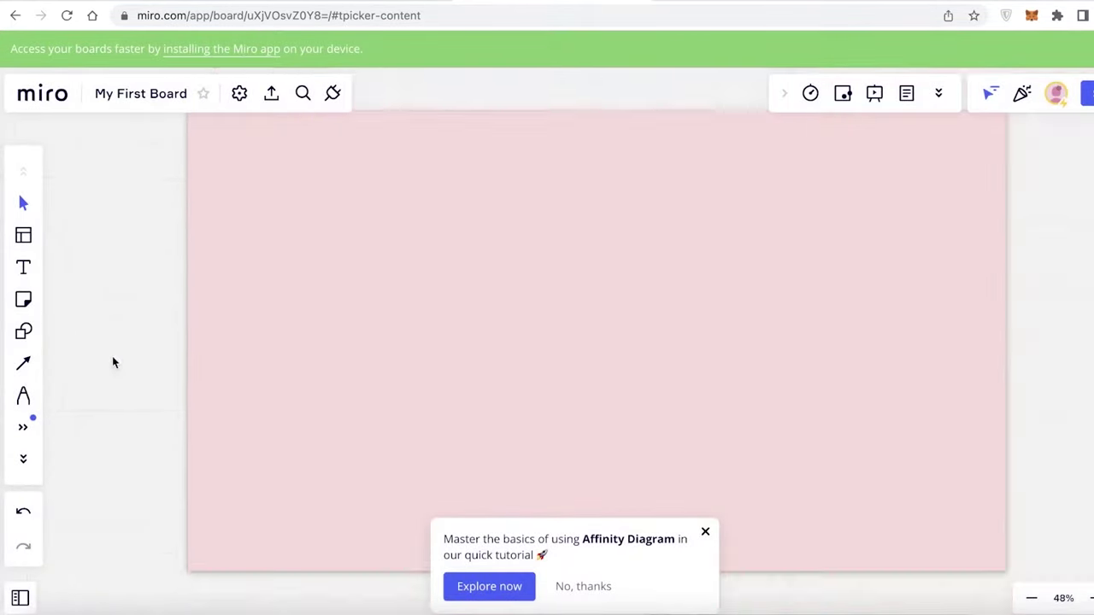
left_click(151, 96)
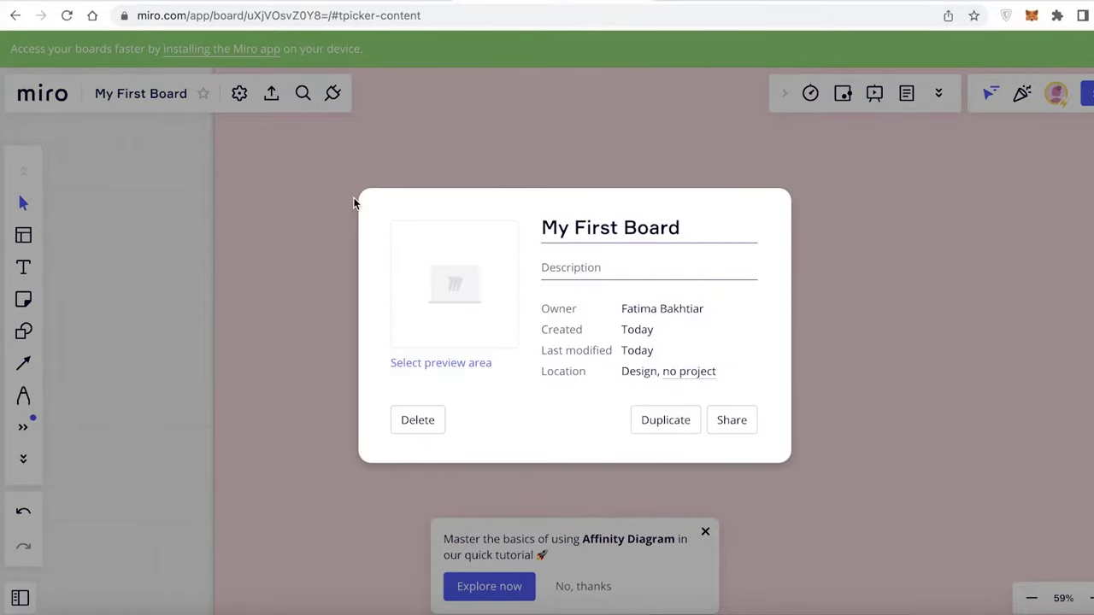
triple_click(648, 219)
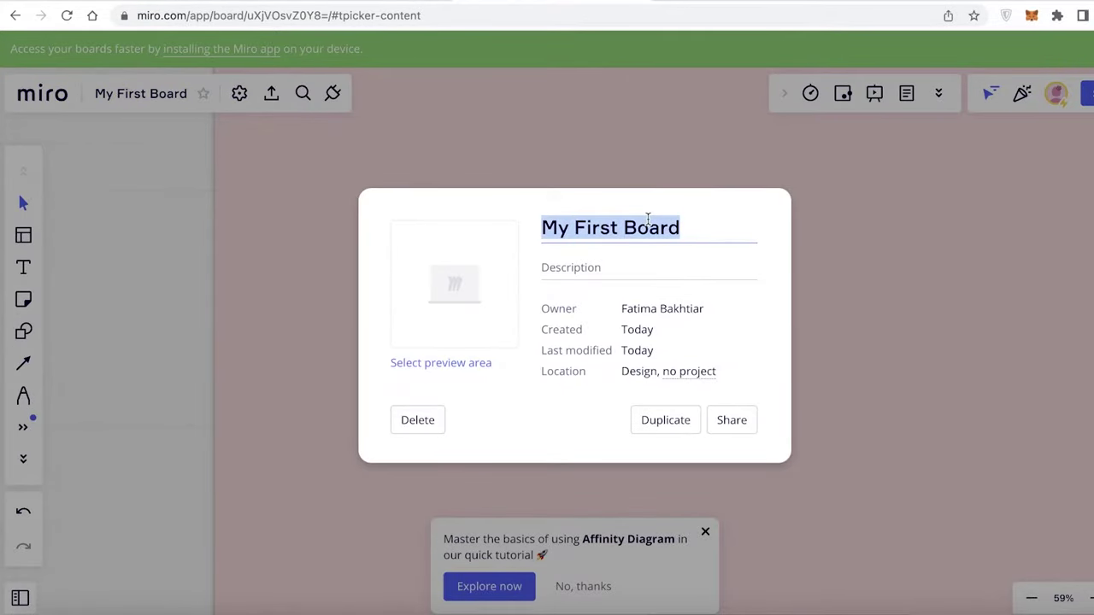
type("Shoe Ideas")
key("BackSpace")
key("BackSpace")
key("BackSpace")
key("BackSpace")
key("BackSpace")
key("BackSpace")
key("BackSpace")
key("BackSpace")
key("BackSpace")
key("BackSpace")
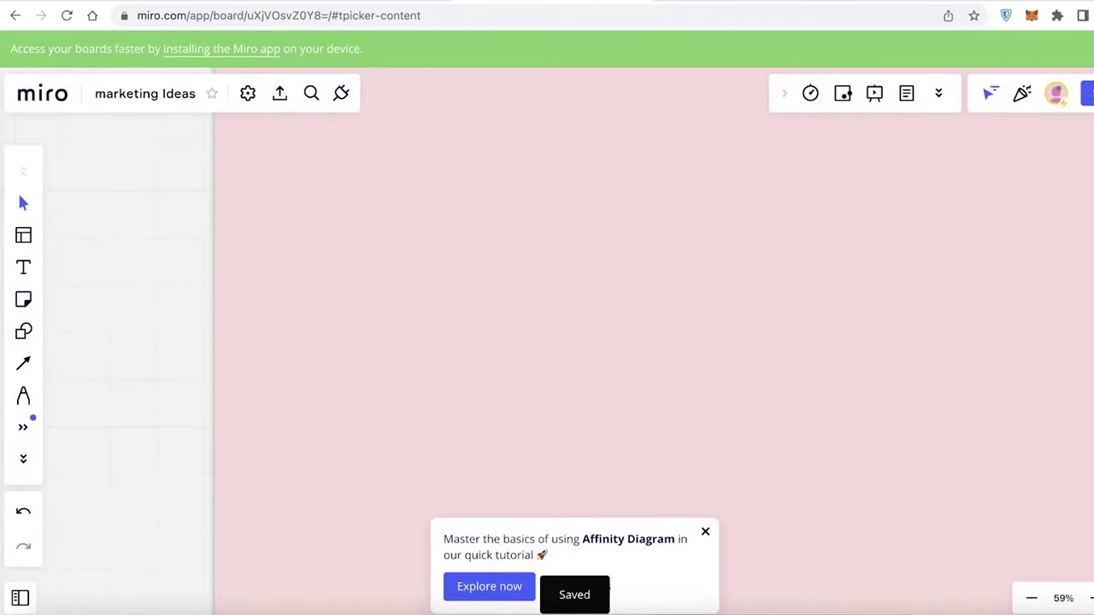
View the Brainstorming & Ideation templates in the template library and return to the board
left_click_drag(852, 229, 579, 237)
scroll(603, 237, "down", 2)
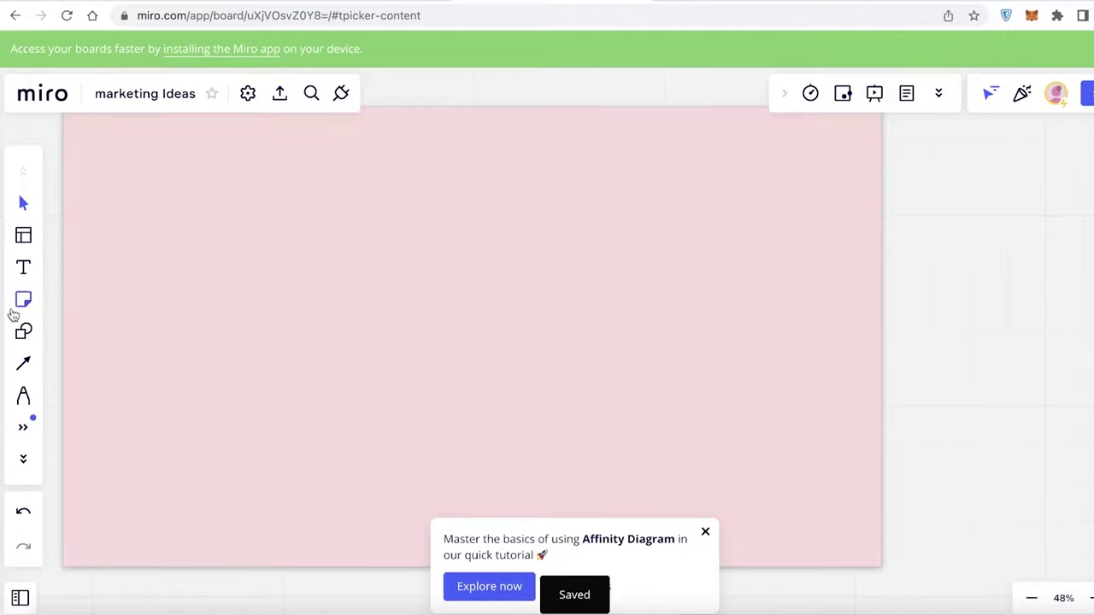
left_click(26, 240)
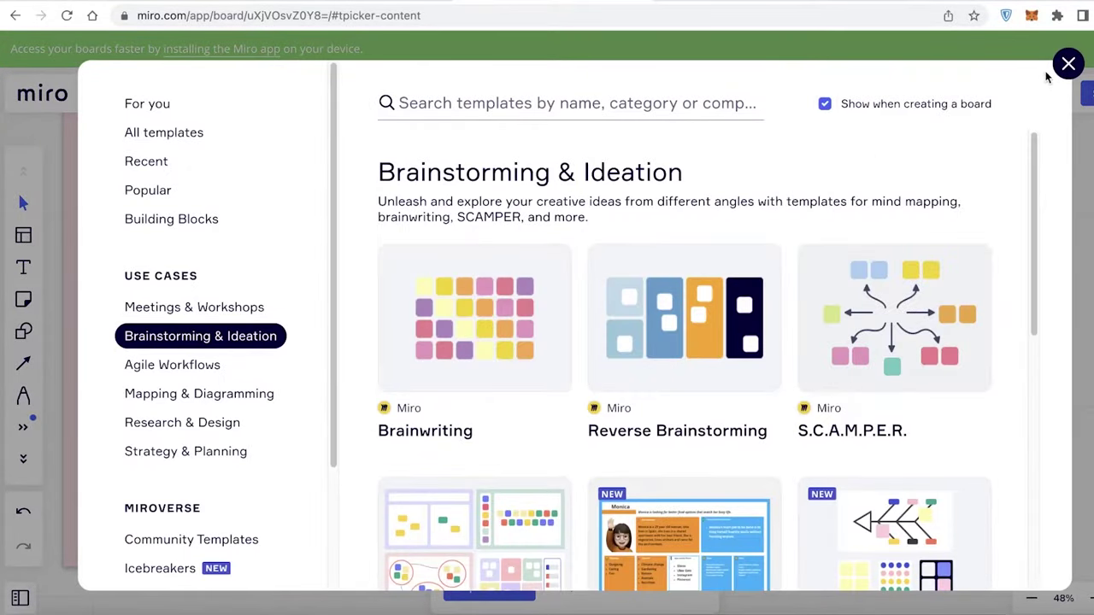
left_click(1067, 65)
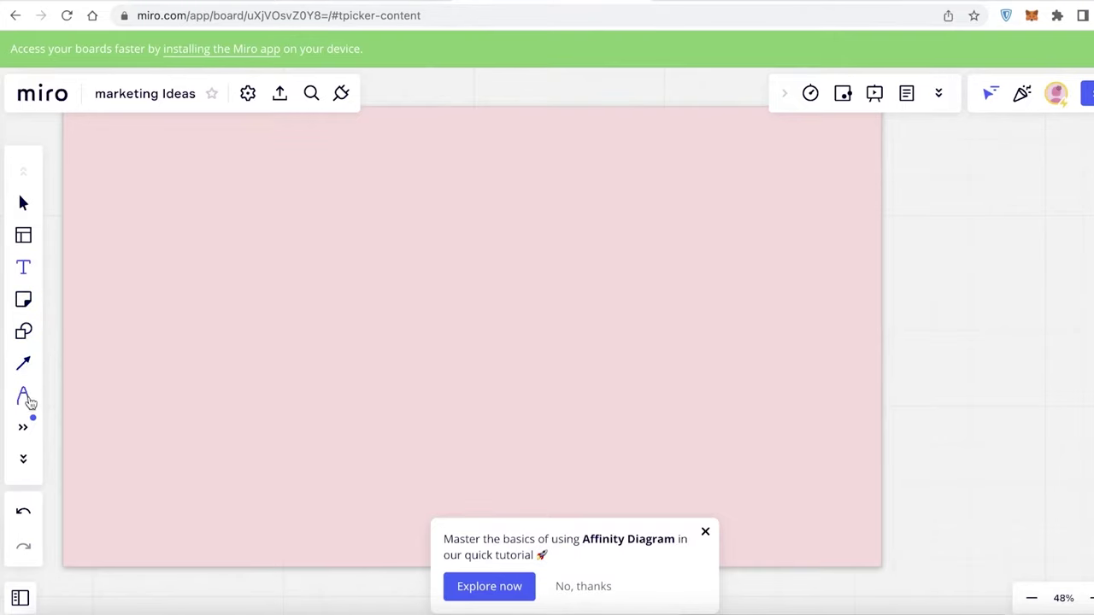
Look through the list of available apps and the additional board creation tools, and return to the board
left_click(24, 430)
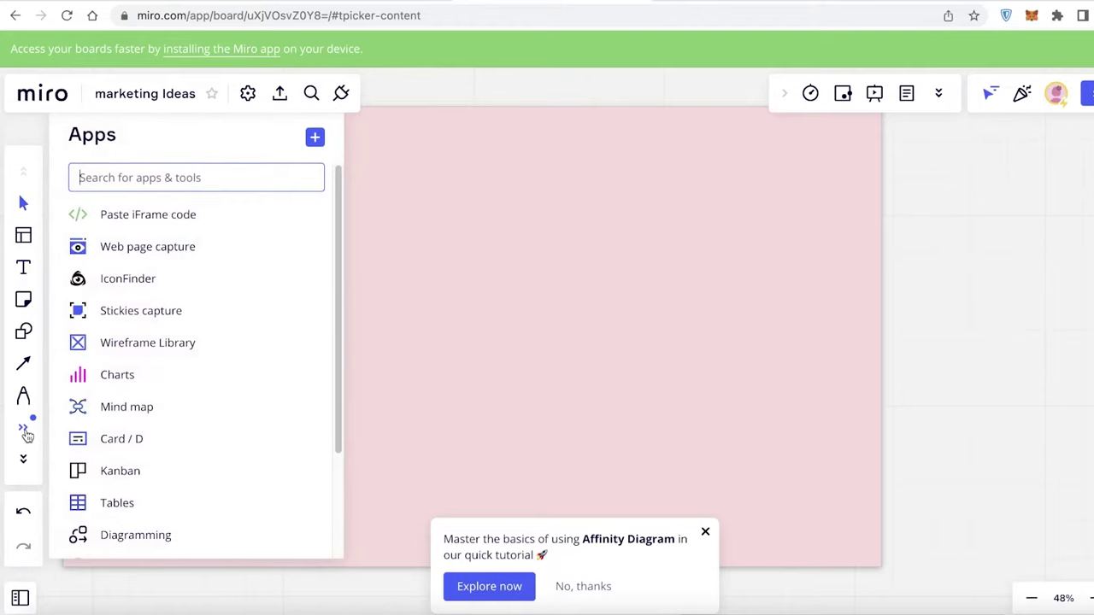
scroll(166, 347, "down", 3)
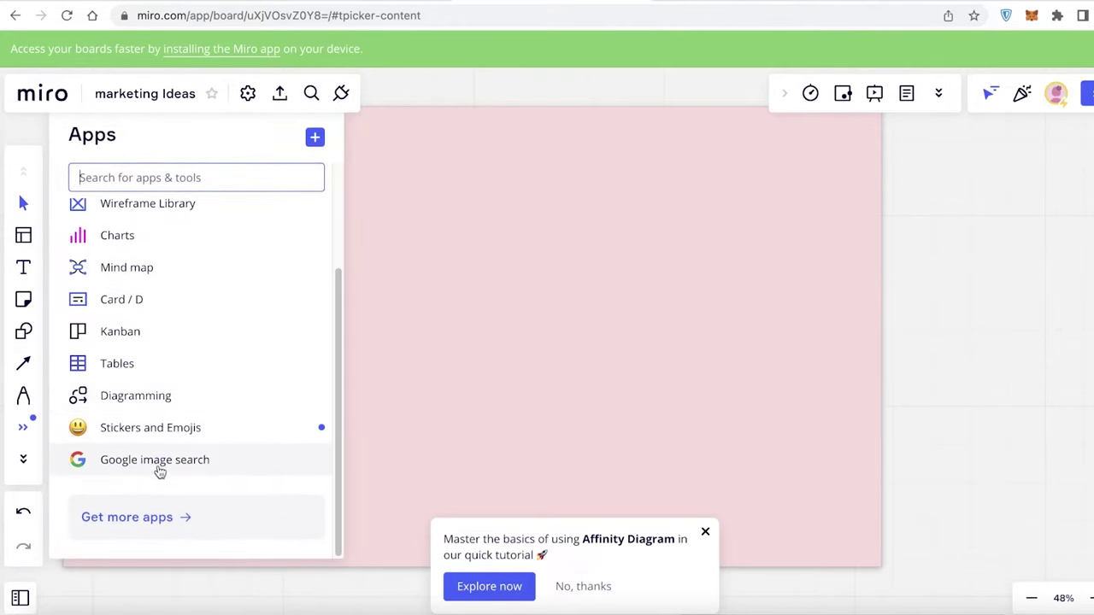
left_click(23, 459)
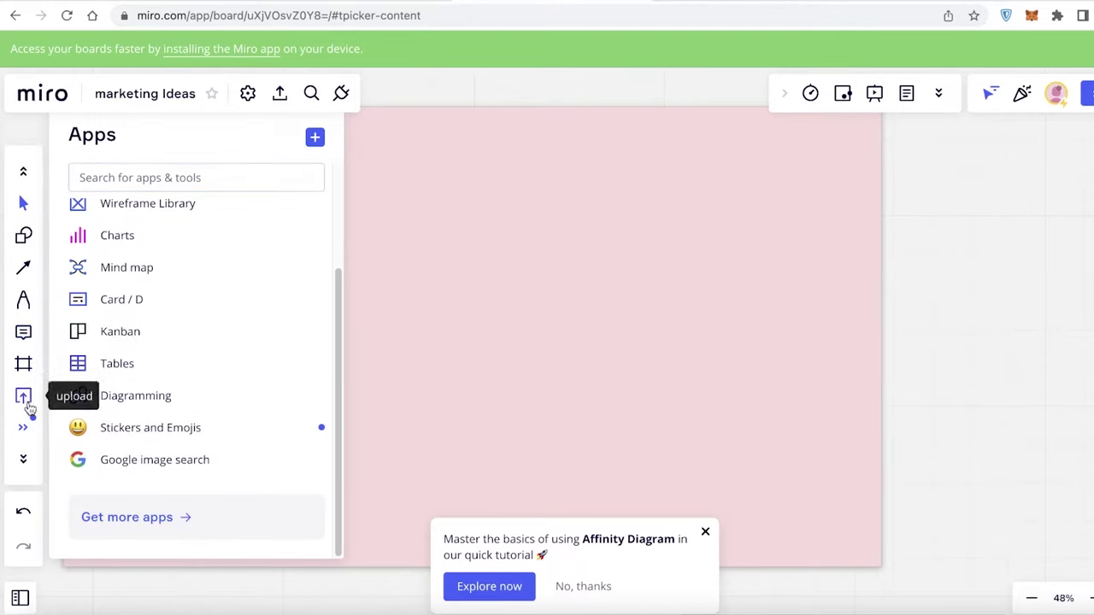
left_click(27, 459)
left_click(24, 168)
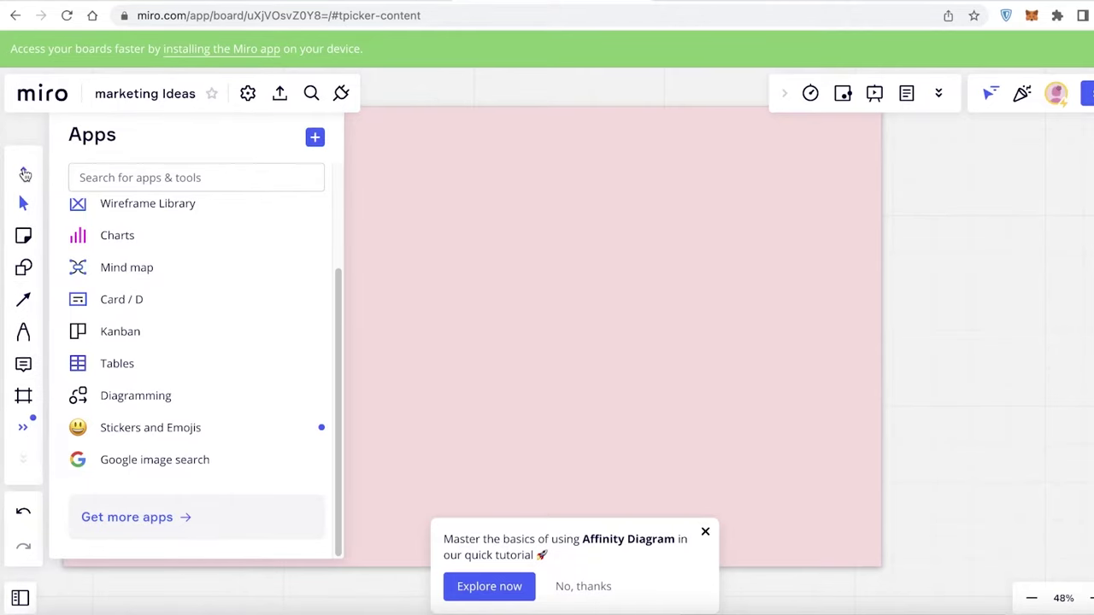
left_click(557, 205)
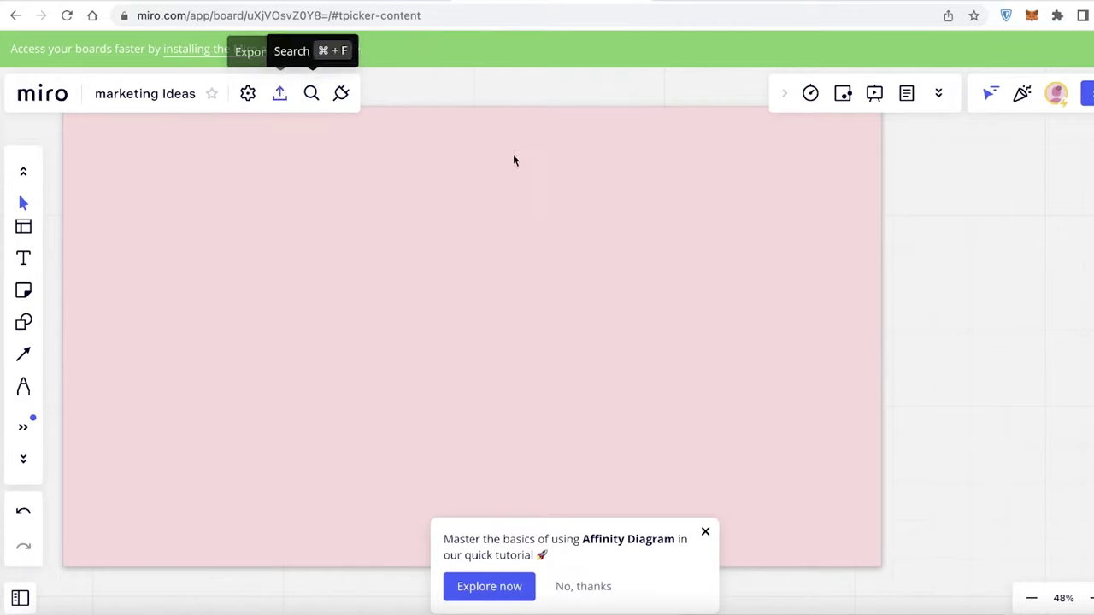
Preview the pink frame in presentation mode, exit it, and check the additional collaboration apps
left_click(876, 95)
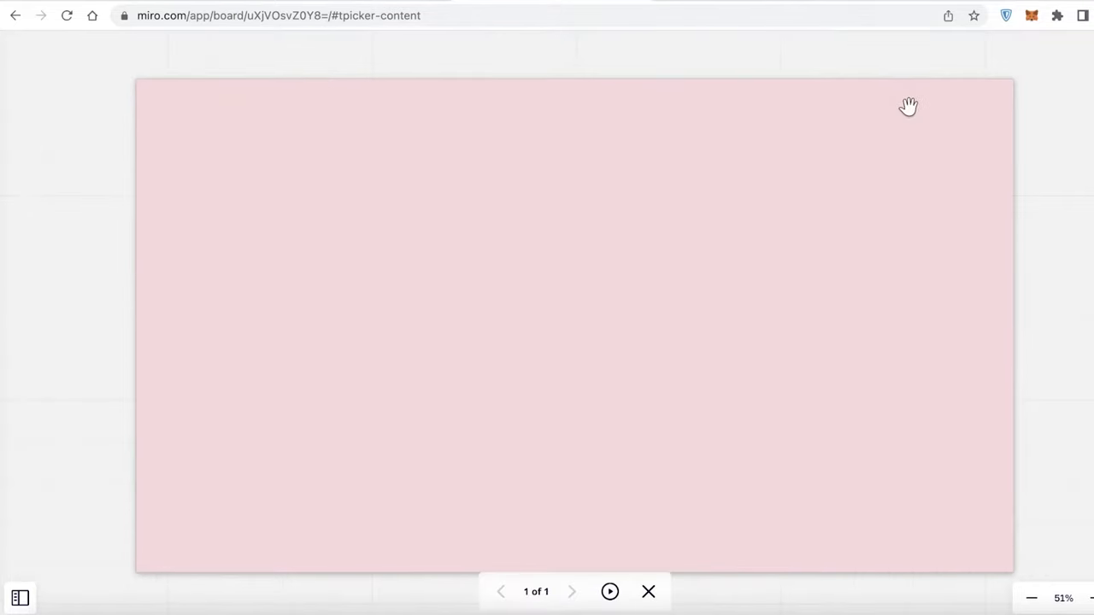
left_click(648, 592)
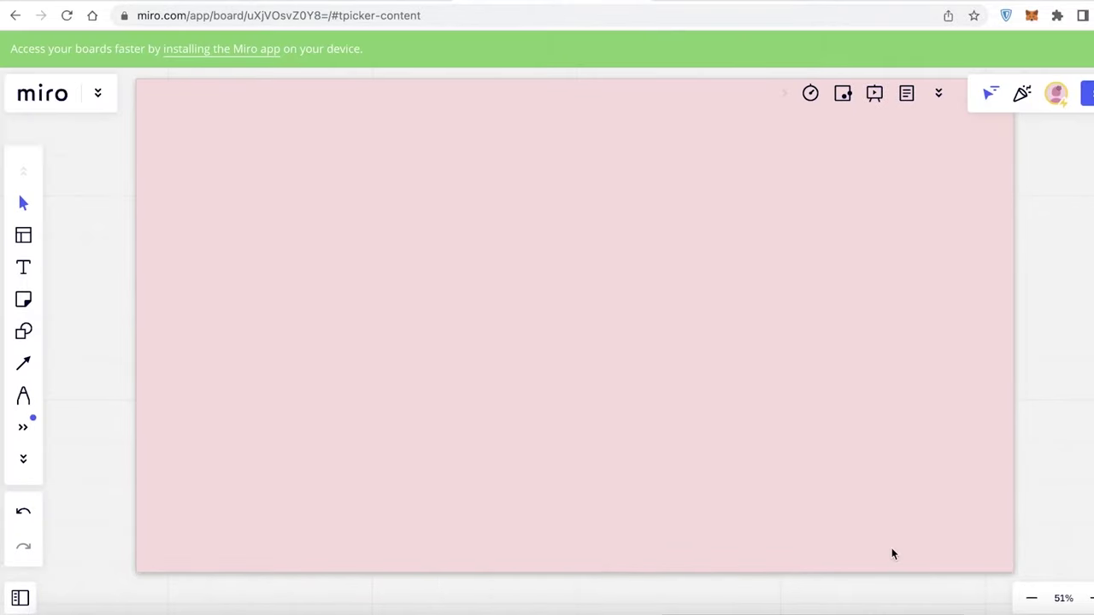
left_click(936, 95)
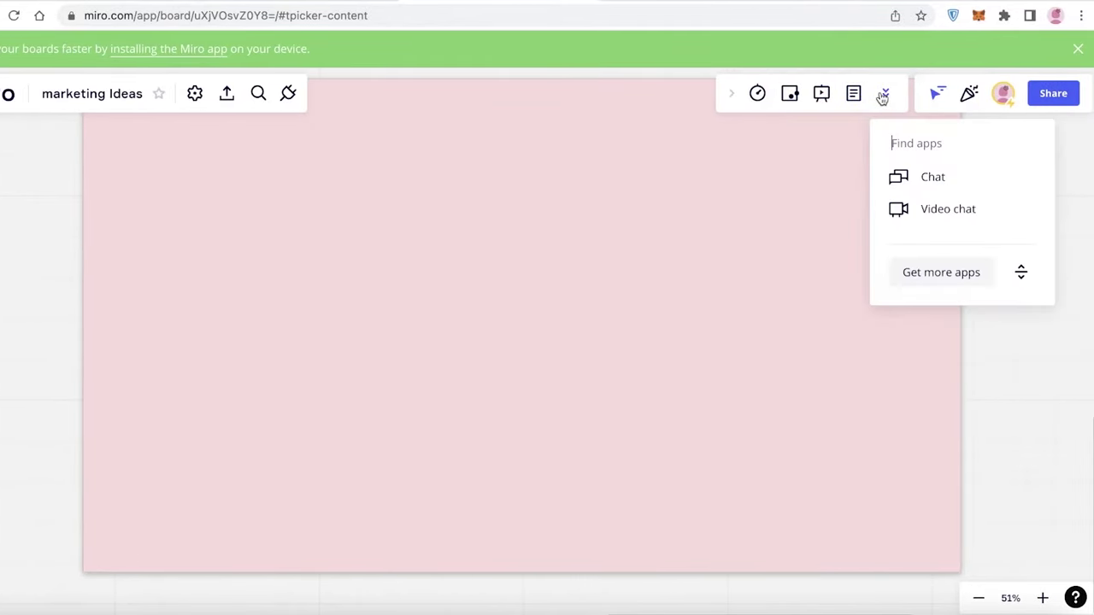
left_click(600, 217)
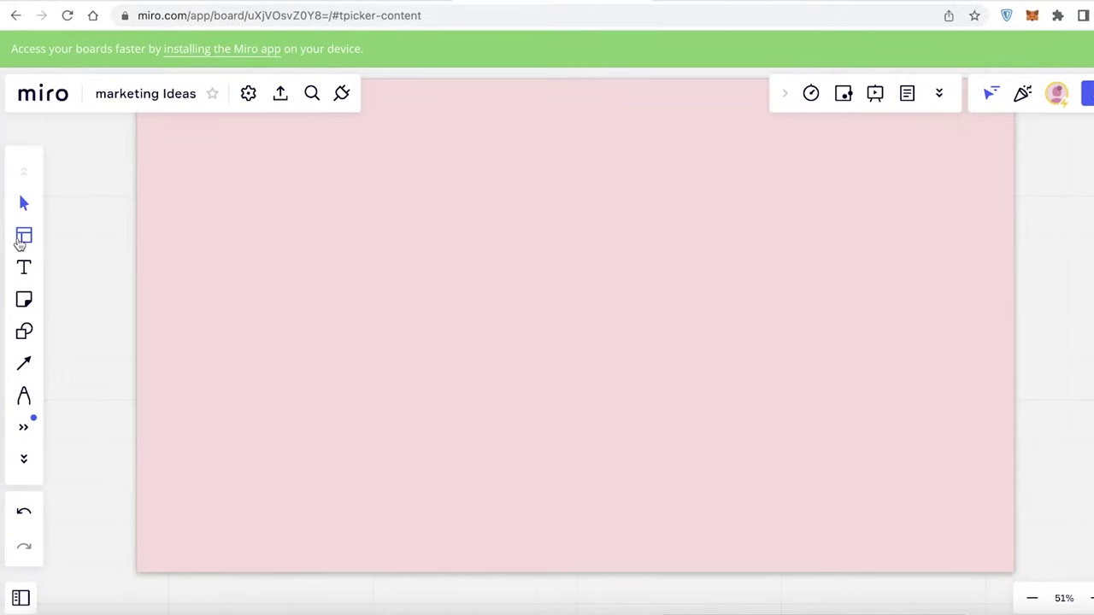
Add a Kanban board from the apps list to the pink frame
left_click(24, 429)
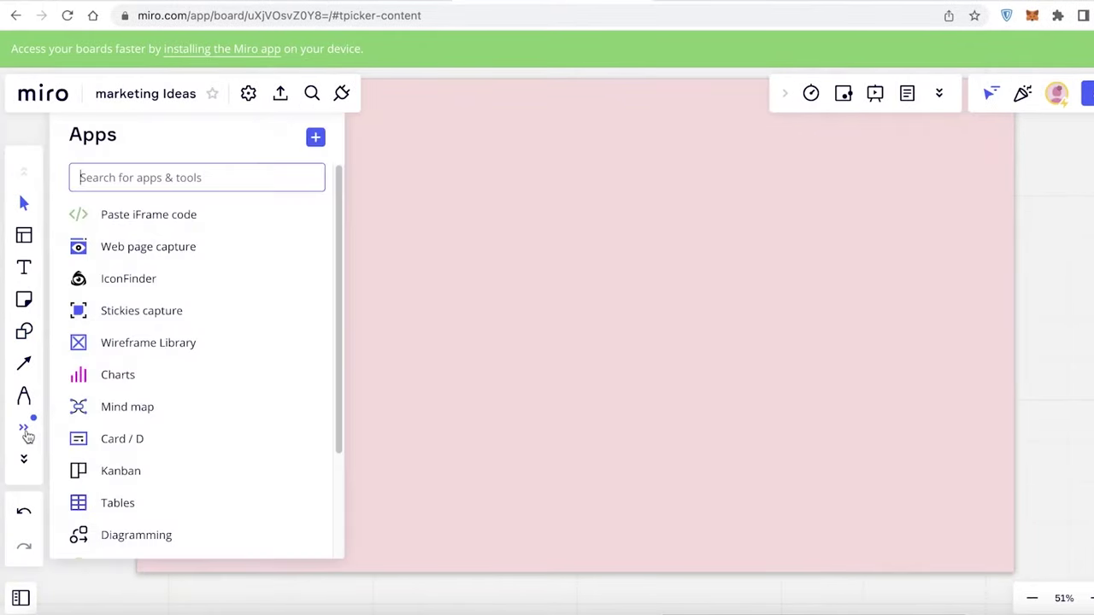
left_click(121, 466)
left_click(24, 429)
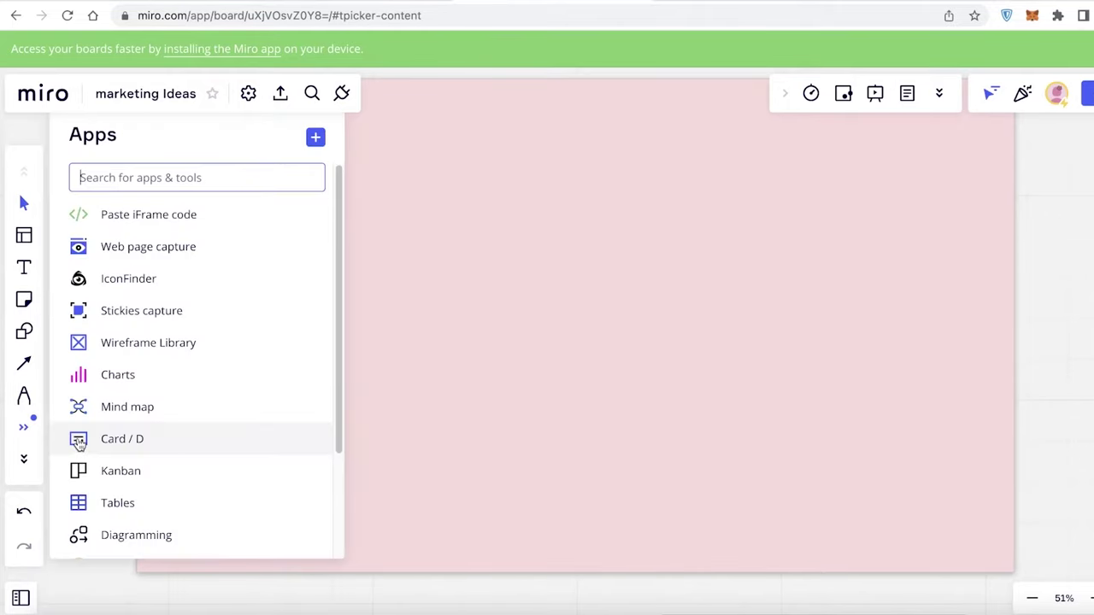
left_click_drag(98, 482, 504, 301)
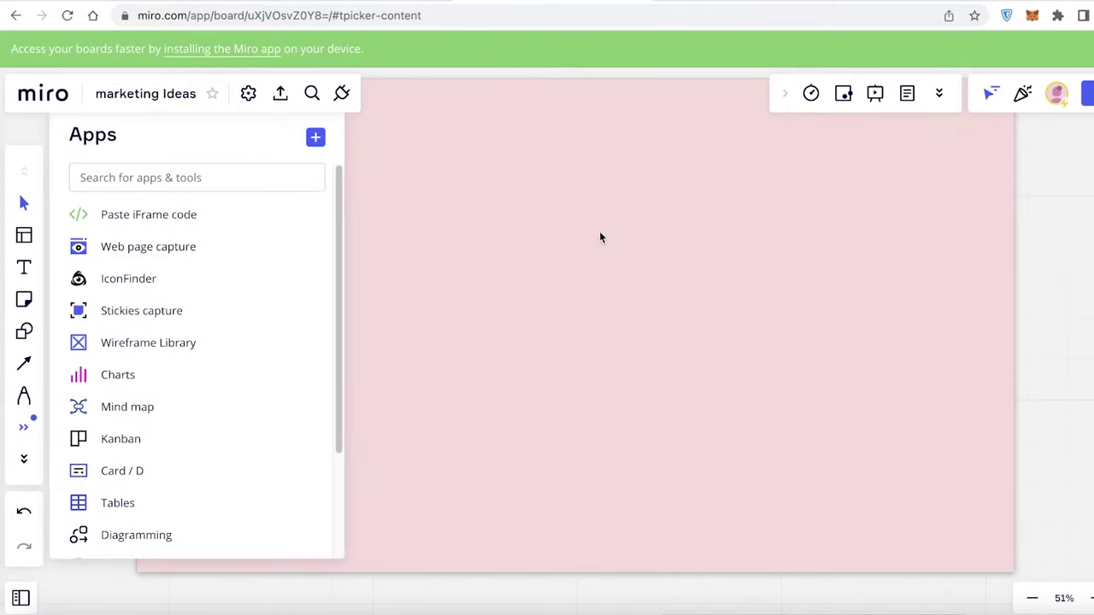
left_click(83, 471)
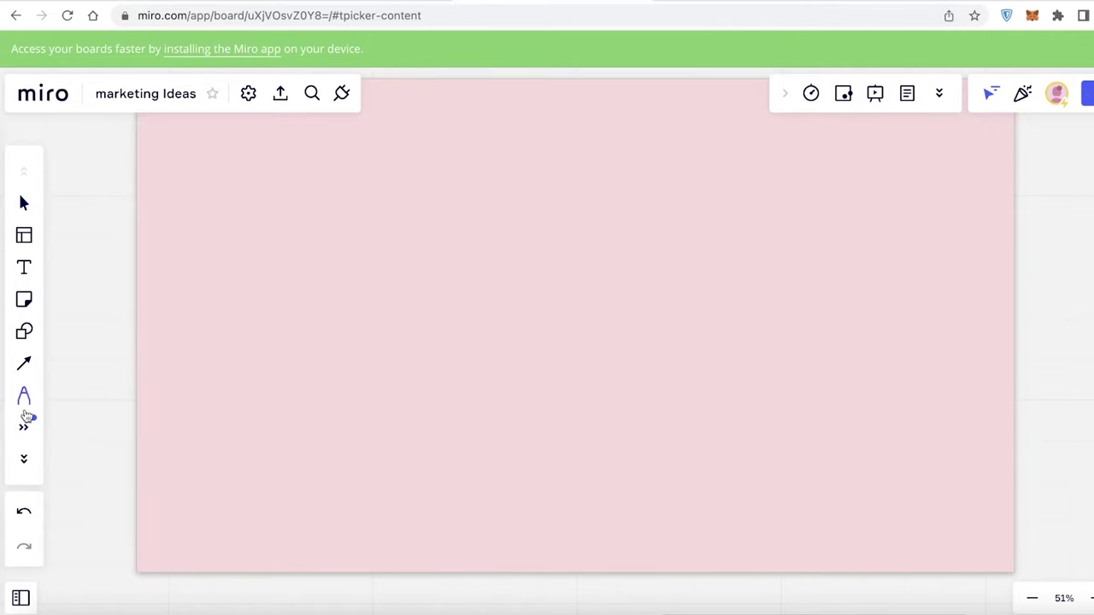
left_click(25, 425)
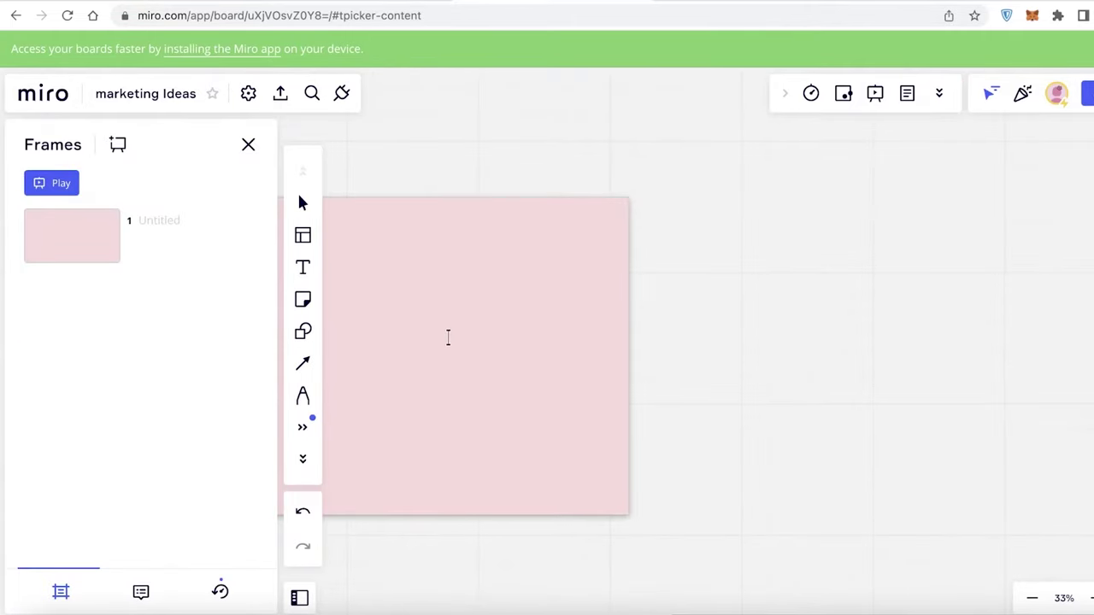
Check the actions for the existing untitled frame and add two new frames beside it
left_click(156, 267)
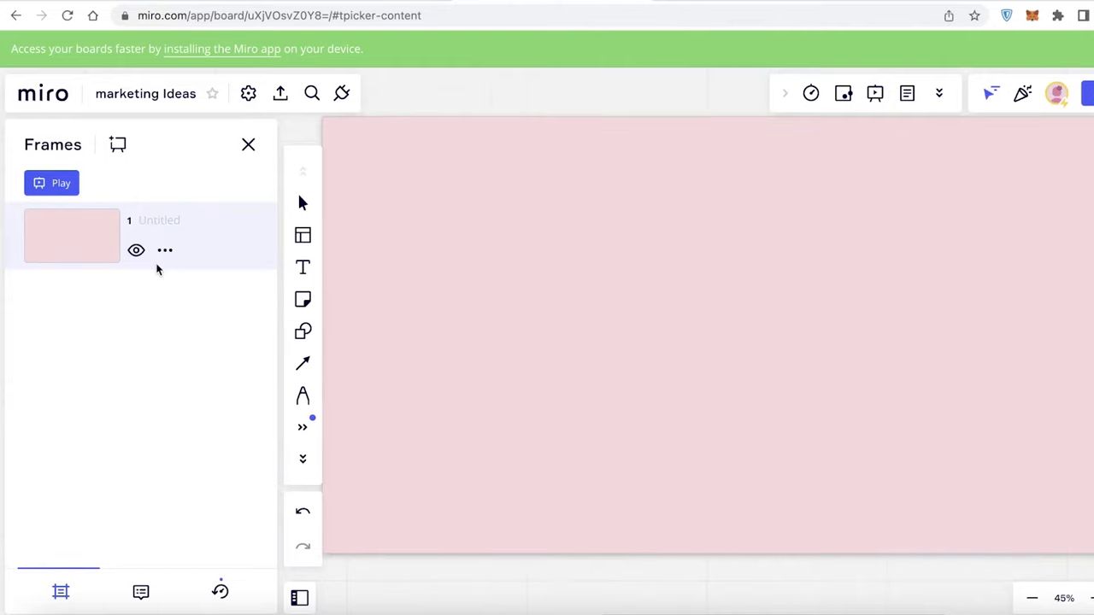
right_click(157, 269)
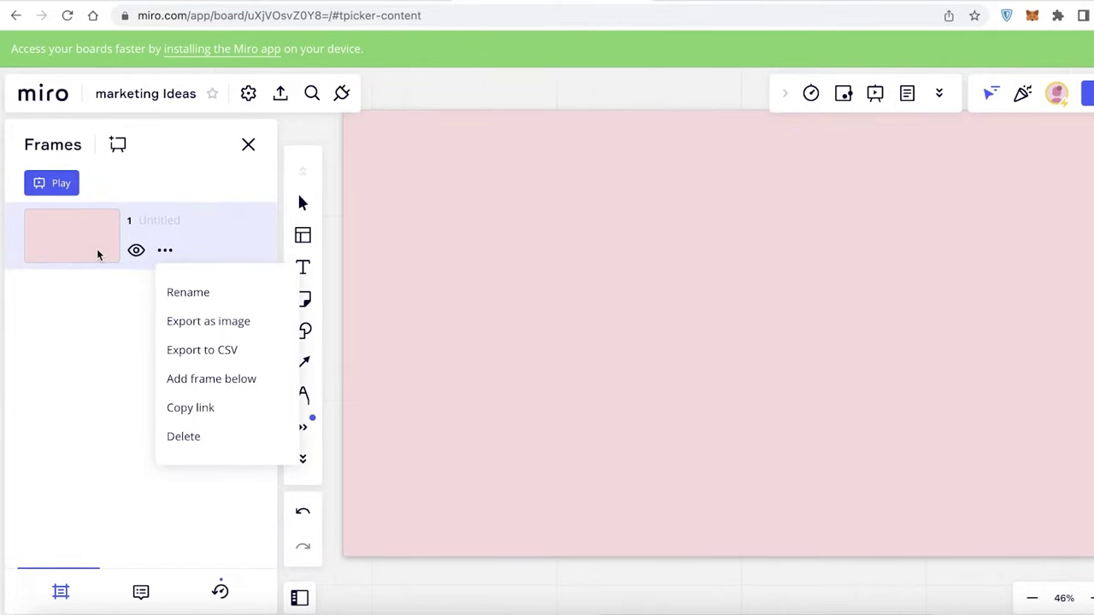
scroll(451, 288, "down", 3)
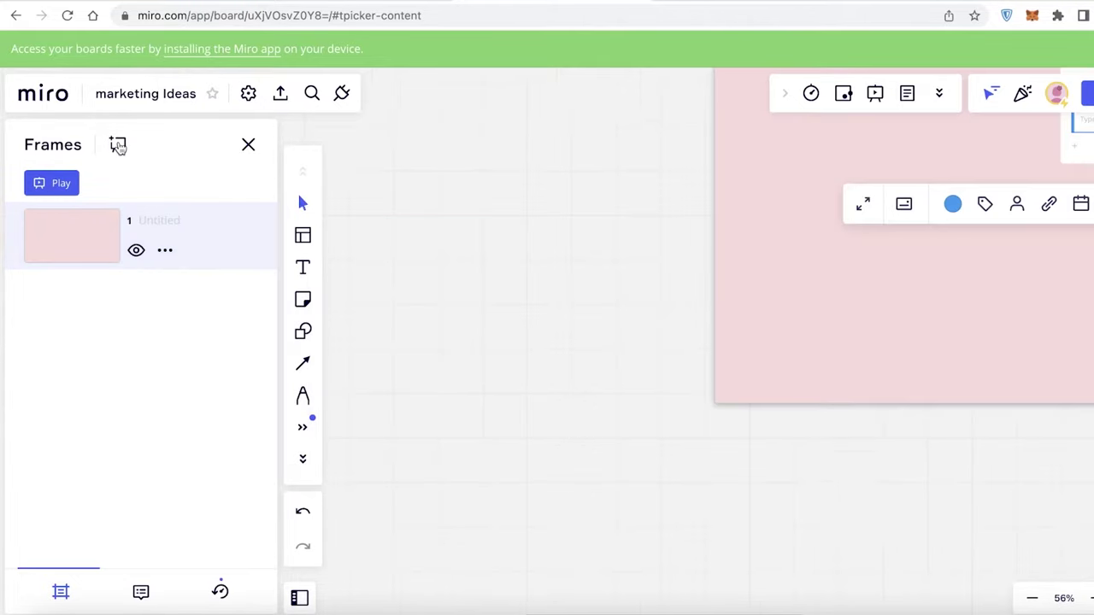
left_click(118, 146)
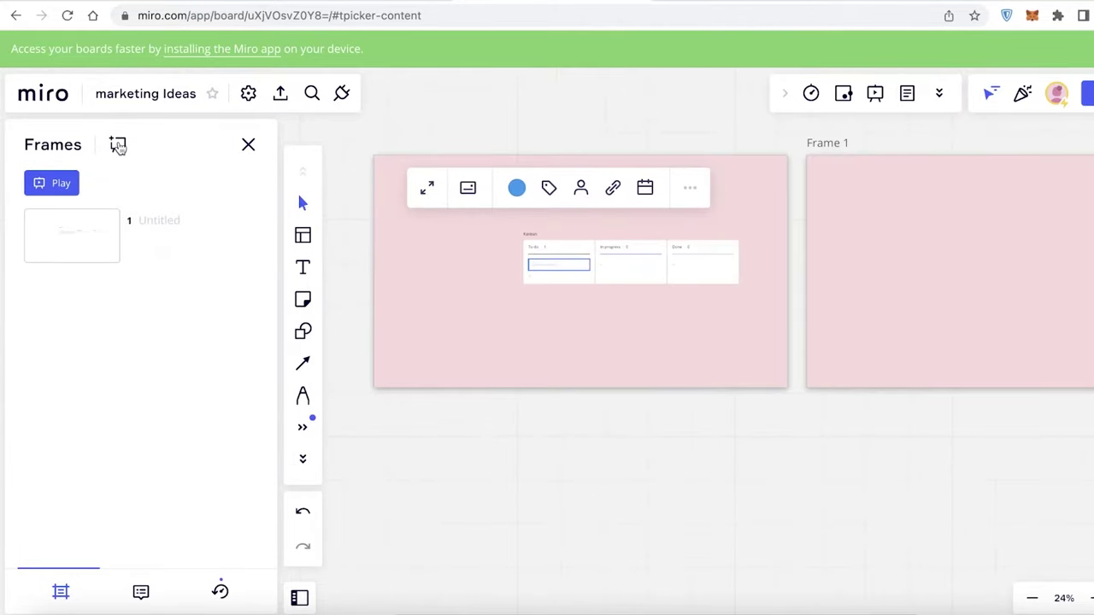
left_click(118, 145)
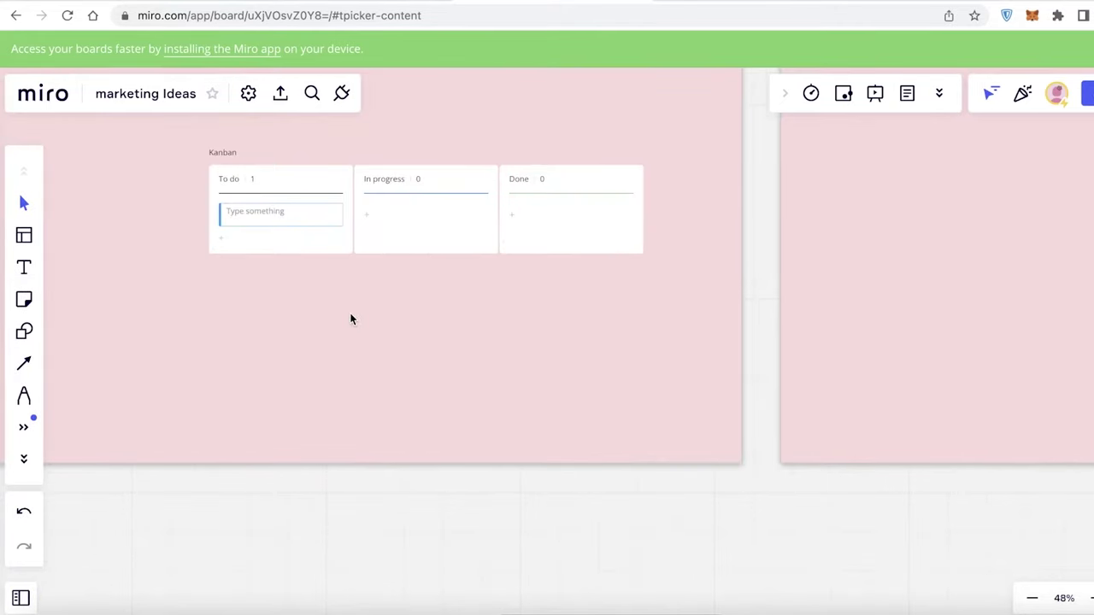
Move the Kanban board to the upper part of its frame and enlarge it to nearly the frame's full width
left_click_drag(340, 502, 383, 537)
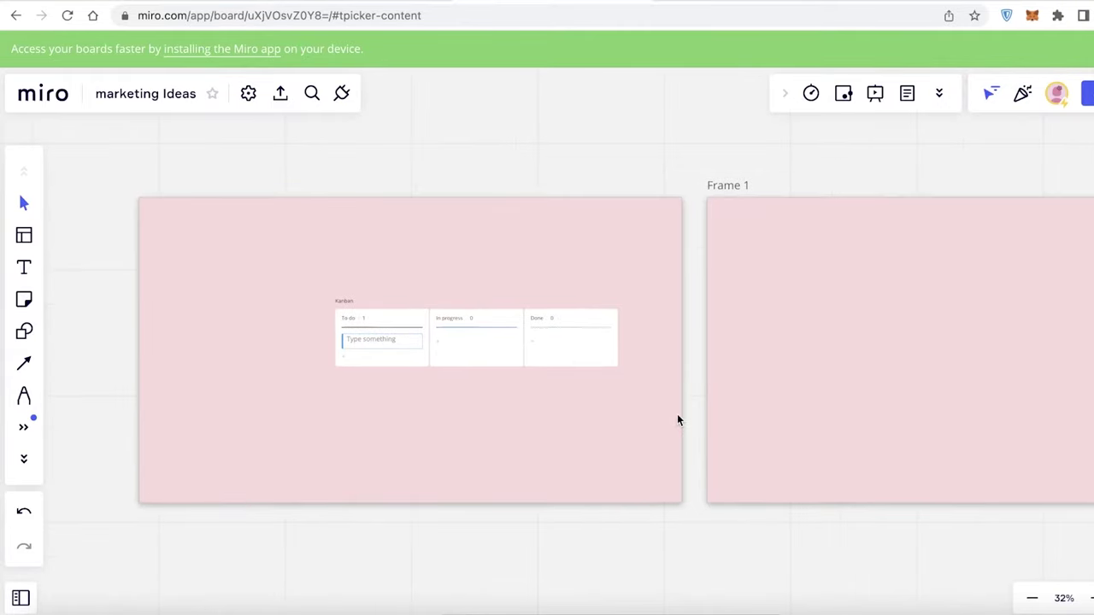
left_click_drag(658, 401, 525, 343)
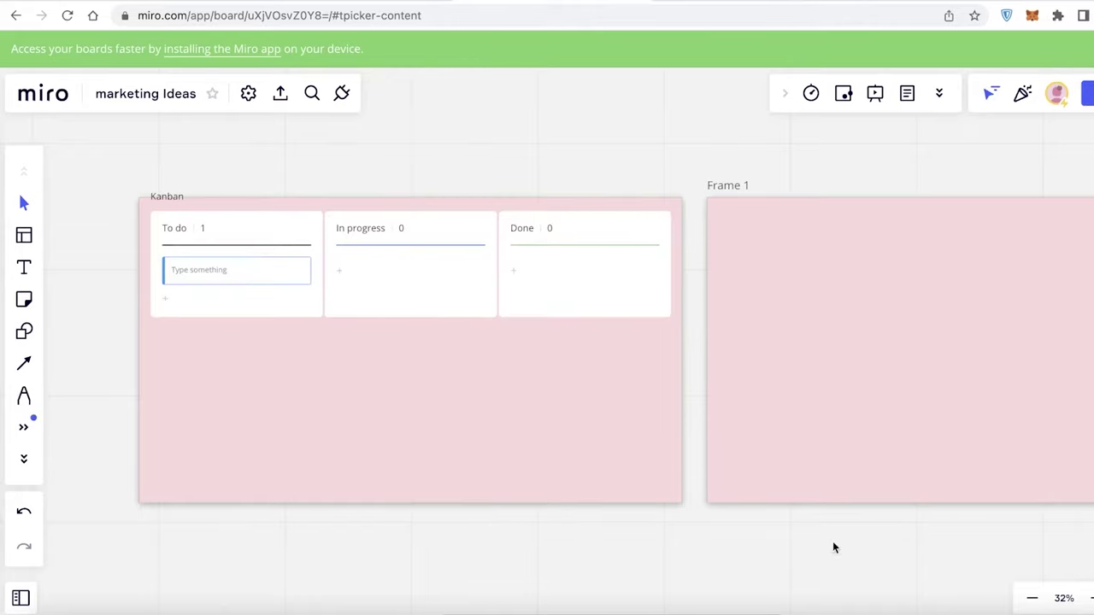
Handwrite "Ideas" with the Pen tool near the upper-left corner of Frame 1
left_click_drag(764, 528, 125, 529)
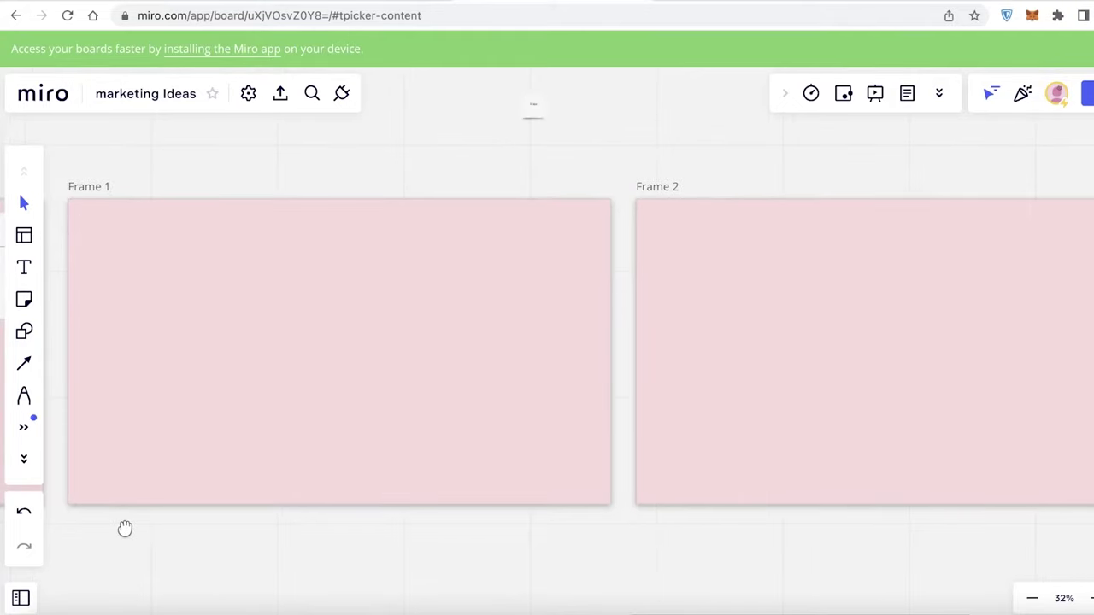
key("p")
left_click_drag(111, 217, 130, 239)
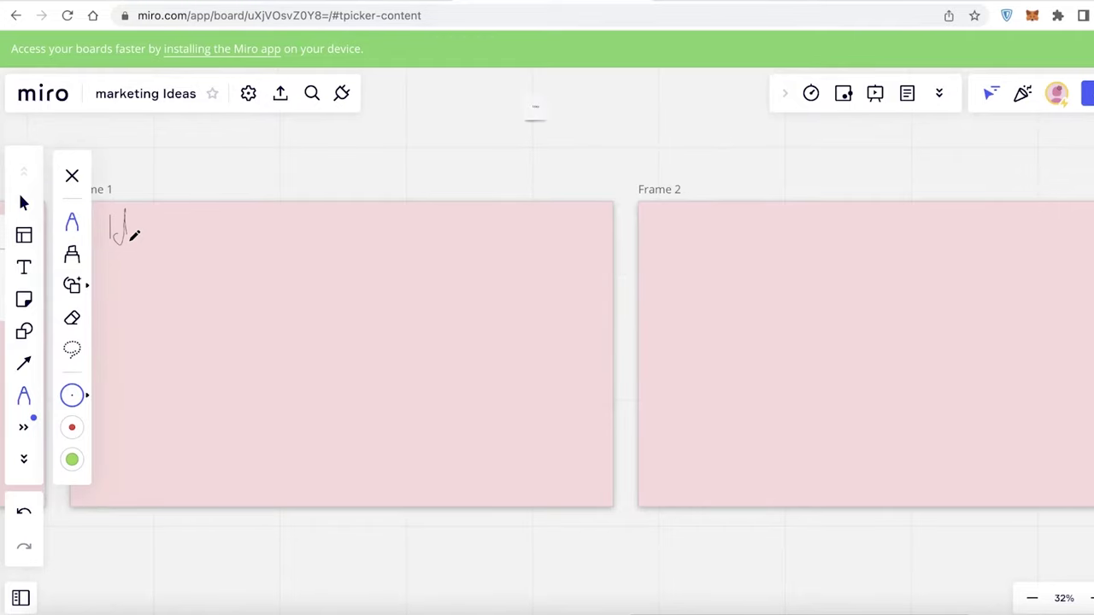
left_click_drag(131, 240, 191, 248)
scroll(256, 410, "down", 5)
scroll(109, 400, "up", 4)
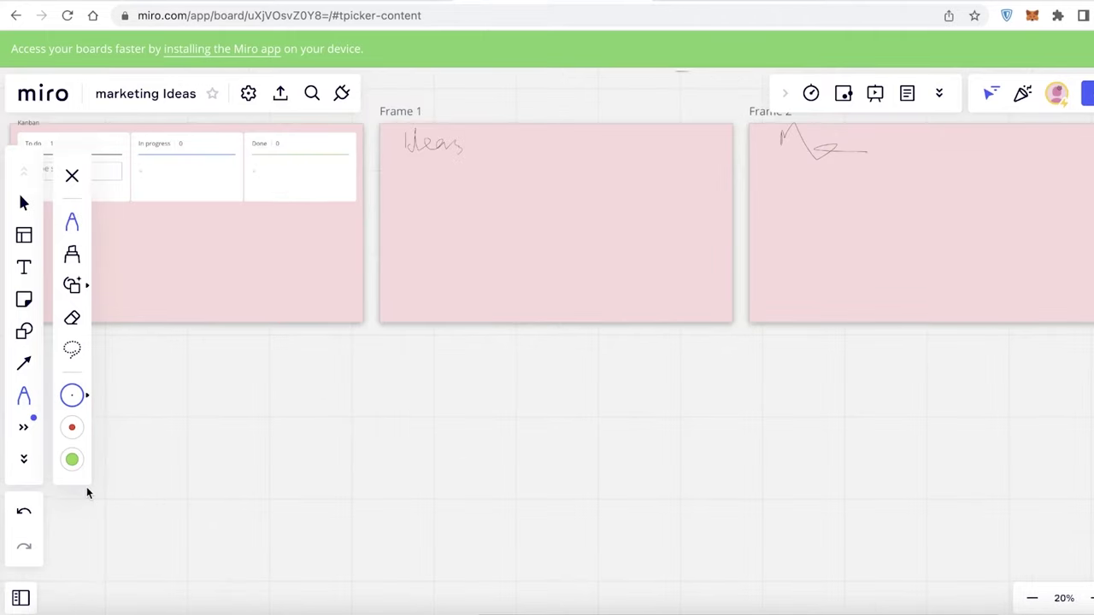
Draw a thick green horizontal stroke across the handwritten "Ideas" in Frame 1 and another over the handwriting in Frame 2
left_click(72, 460)
left_click_drag(391, 143, 489, 141)
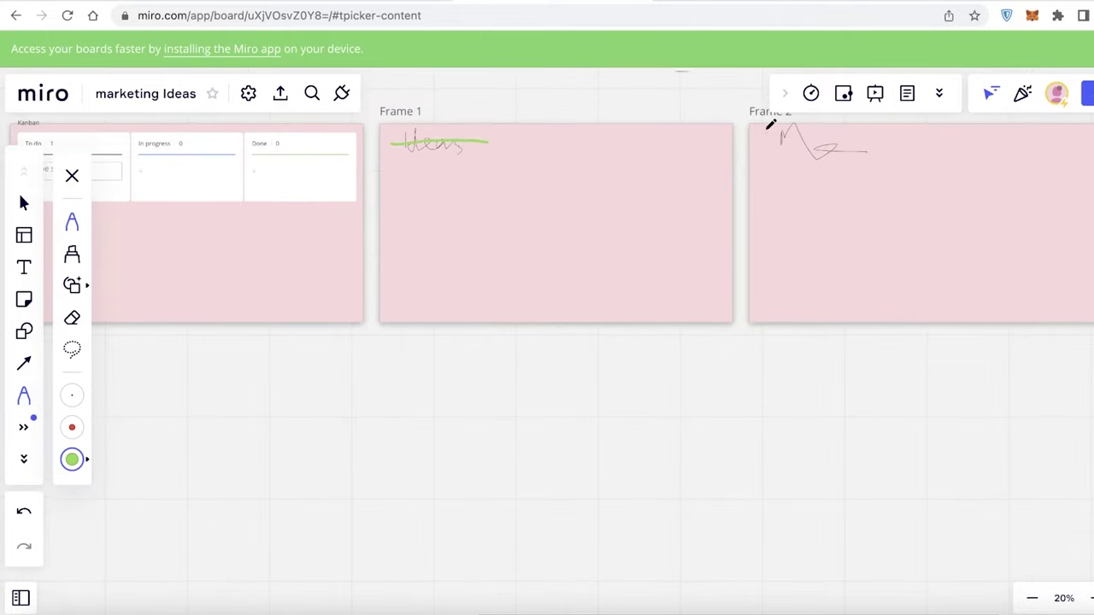
left_click_drag(765, 130, 884, 127)
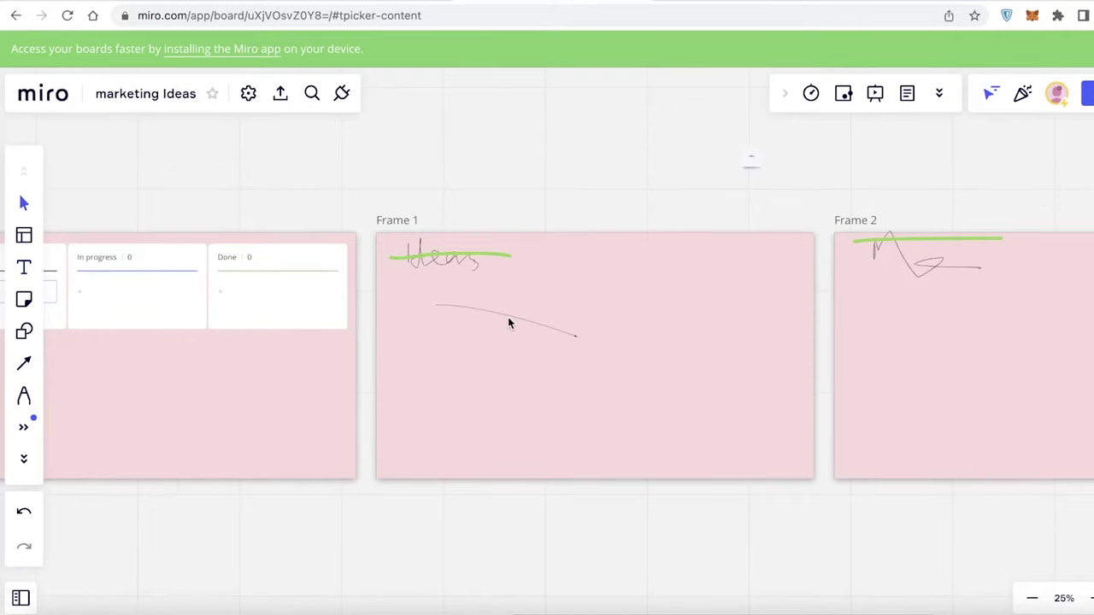
Change the end arrowhead of the line between "Sales" and "Profit" to the style listed between the solid triangle and solid diamond
scroll(508, 388, "right", 3)
scroll(508, 388, "up", 2)
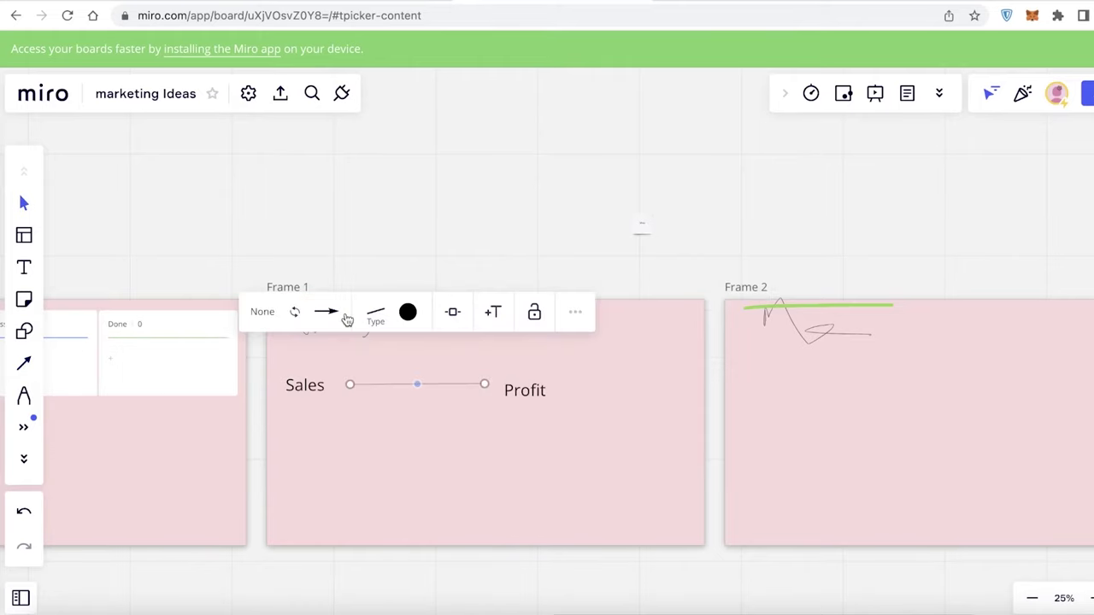
left_click(347, 320)
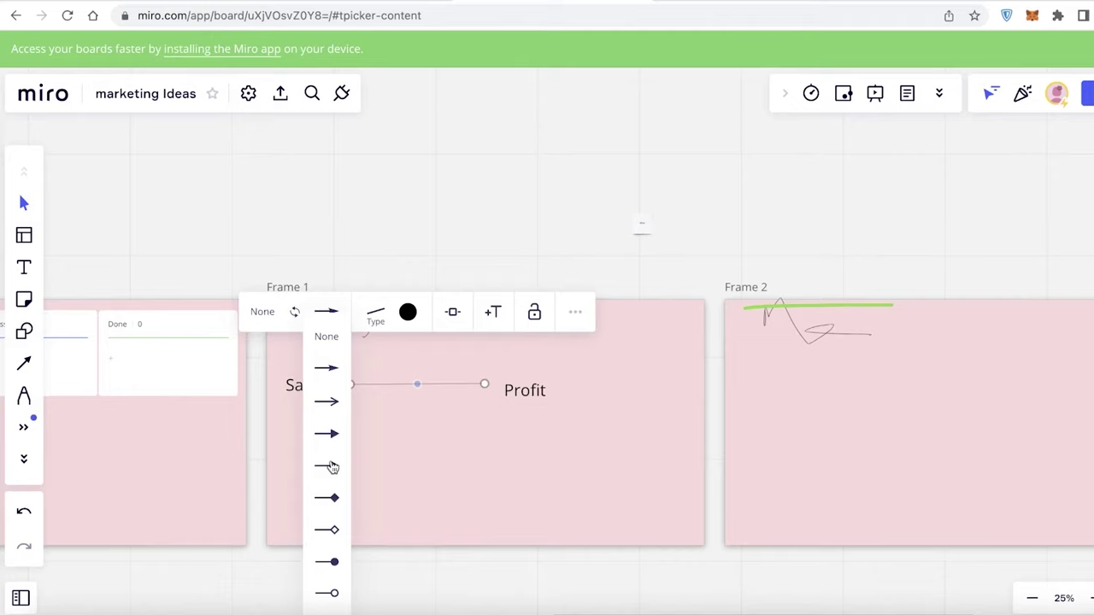
left_click(330, 464)
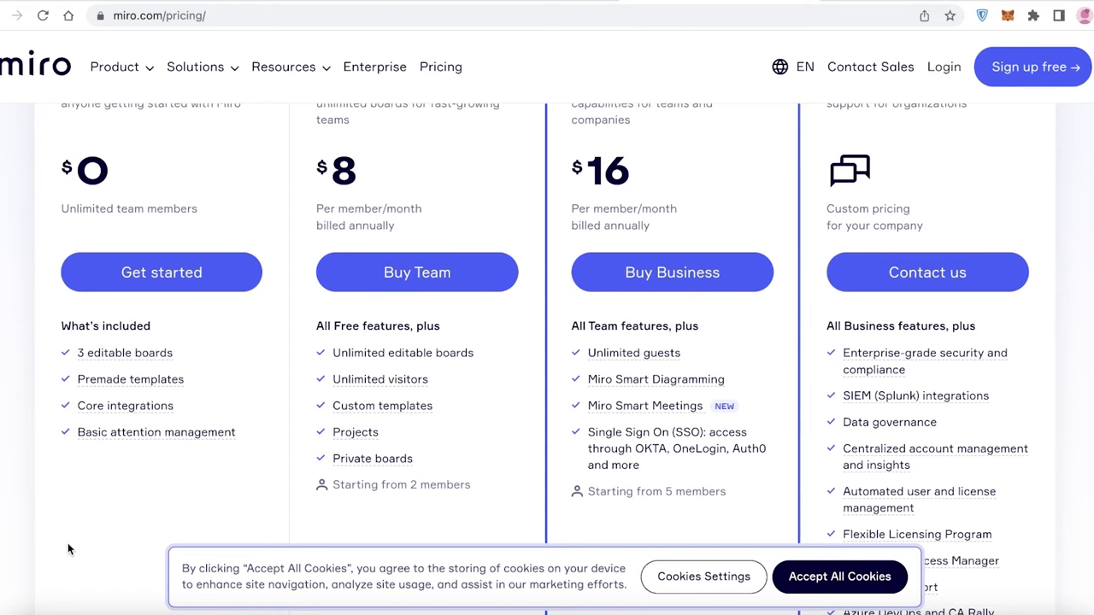
Compare the prices and included features of the Free, Team, Business and Enterprise plans on the Miro pricing page
scroll(473, 291, "up", 2)
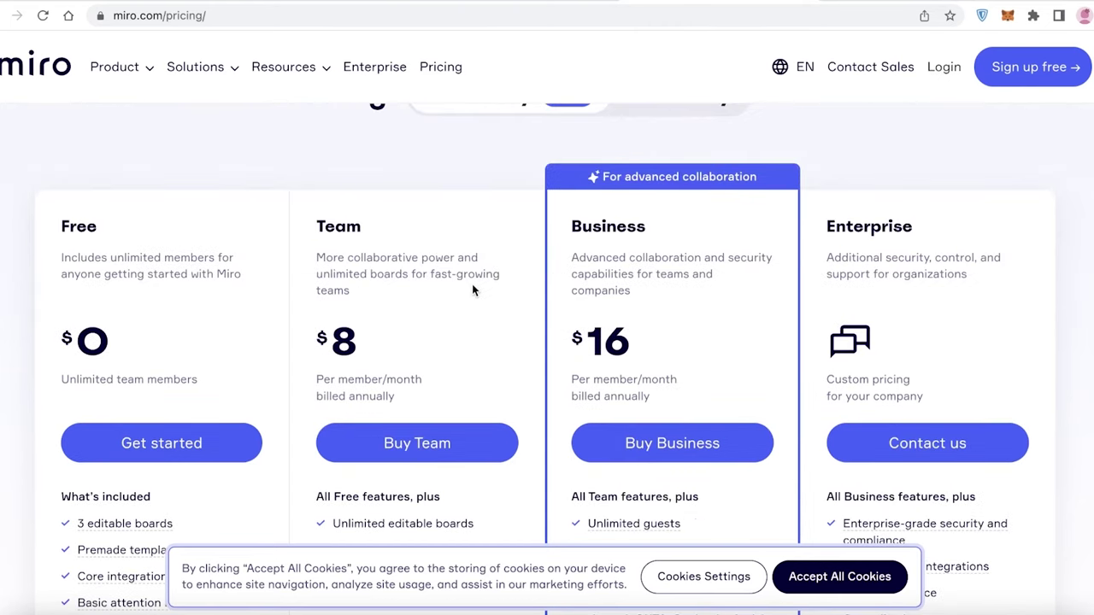
scroll(478, 342, "down", 2)
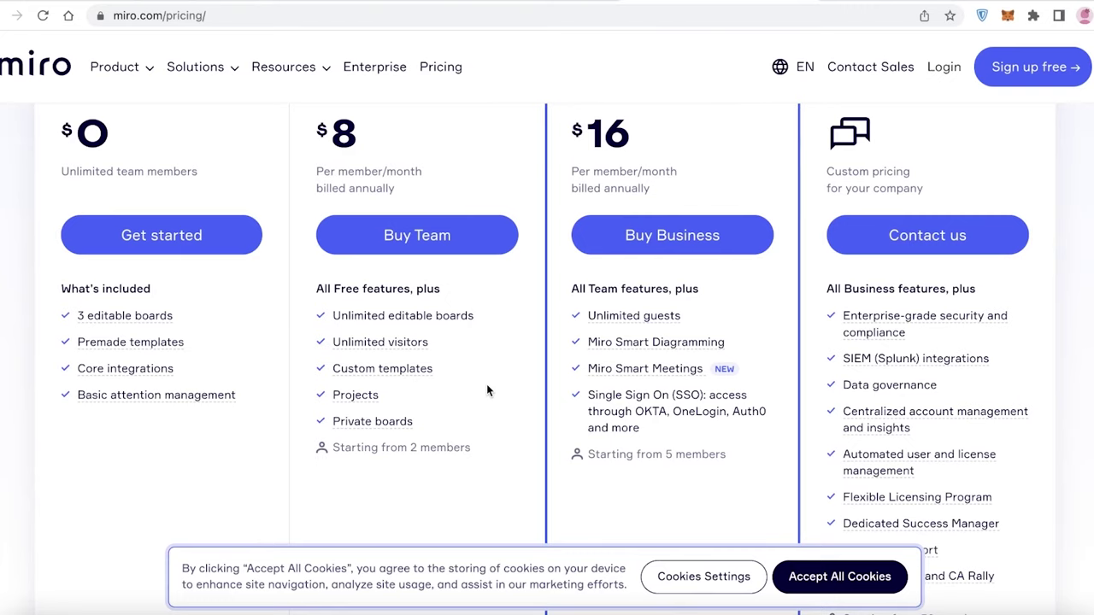
scroll(487, 386, "up", 2)
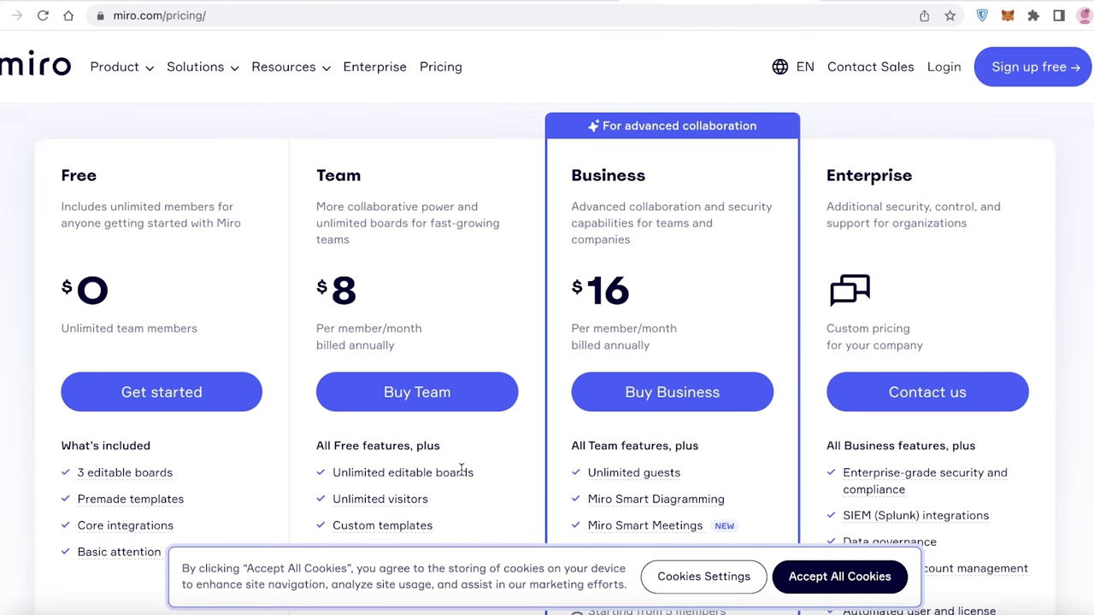
scroll(462, 470, "down", 2)
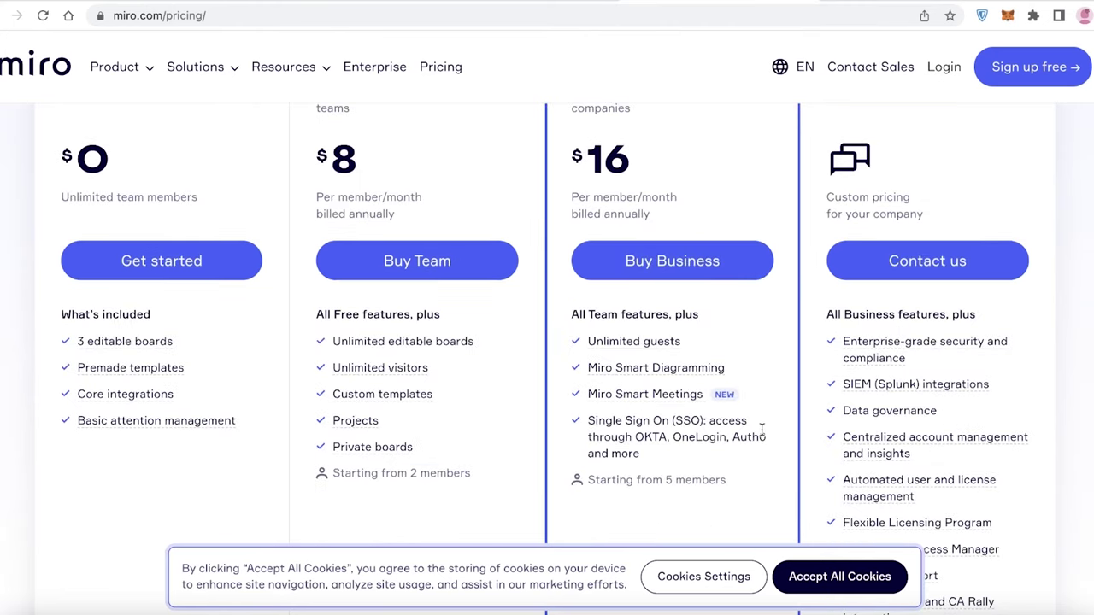
scroll(765, 427, "up", 4)
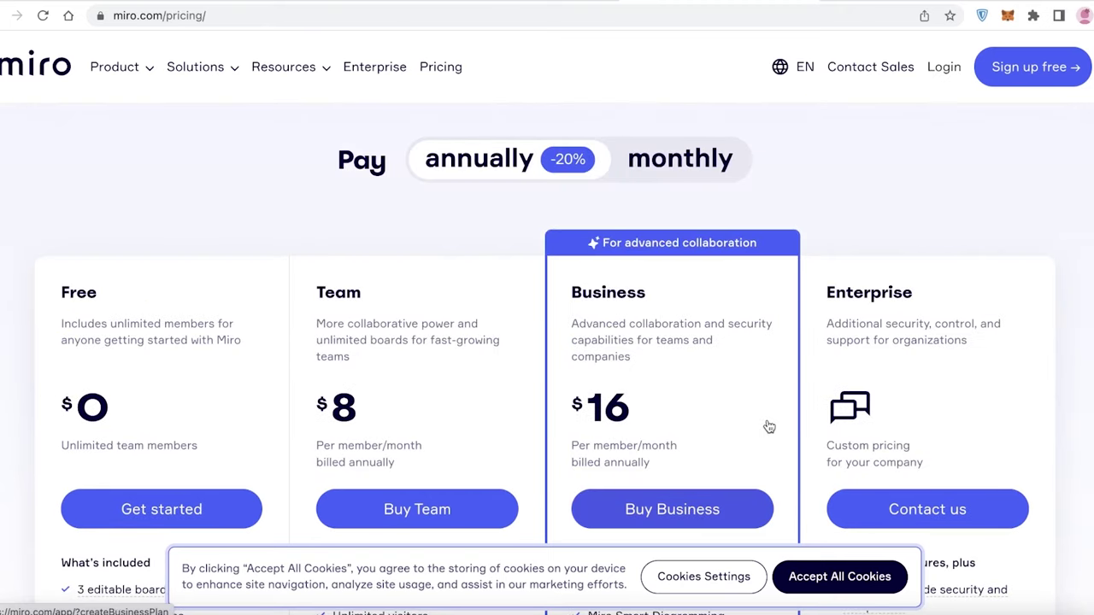
scroll(769, 426, "down", 6)
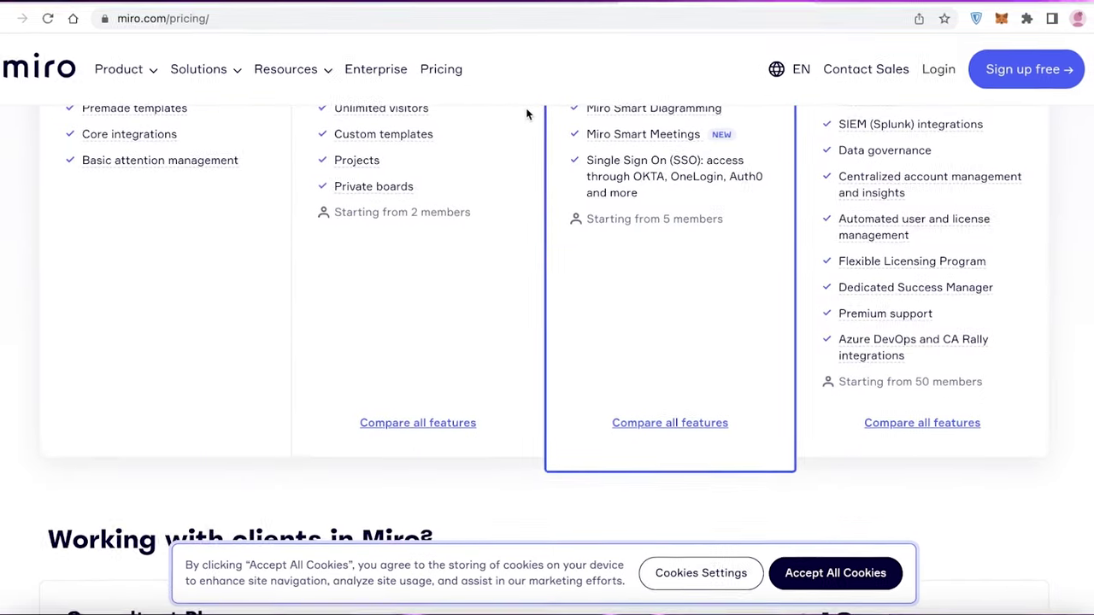